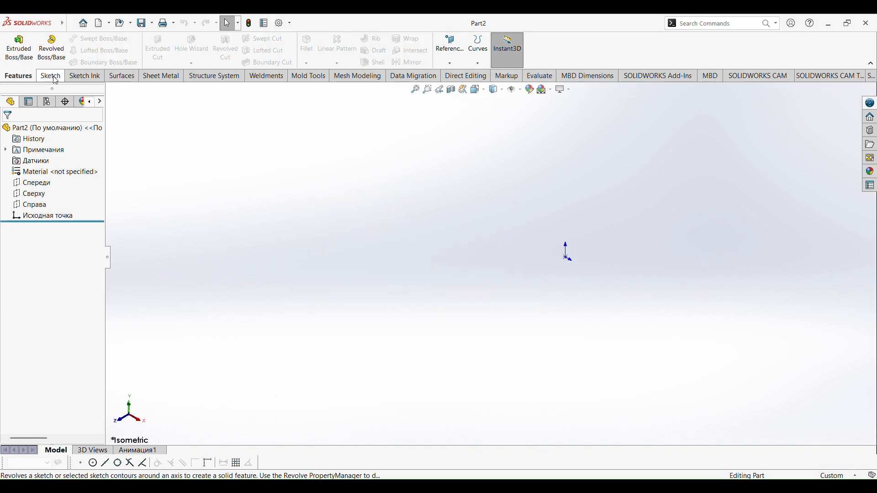
# Sketch three concentric circles centred on the origin of the front plane, with radii of about 46, 70 and 92 mm
pyautogui.click(54, 78)
pyautogui.click(107, 42)
pyautogui.click(468, 154)
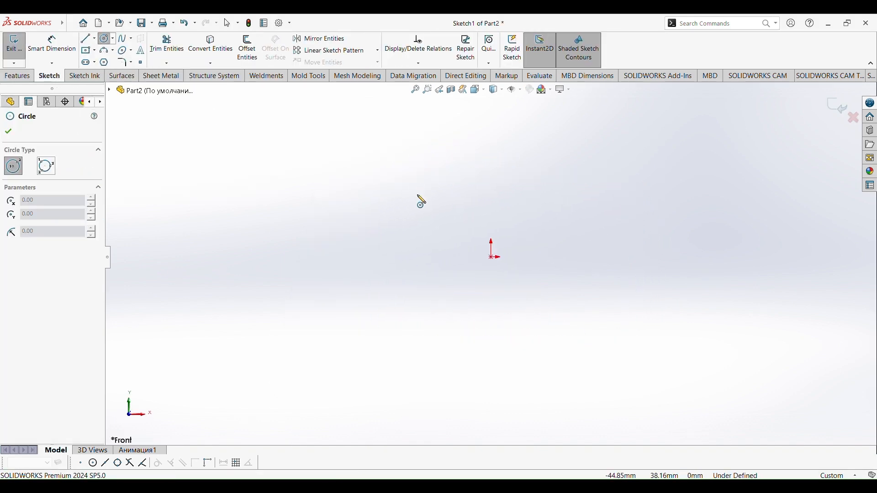
pyautogui.click(492, 257)
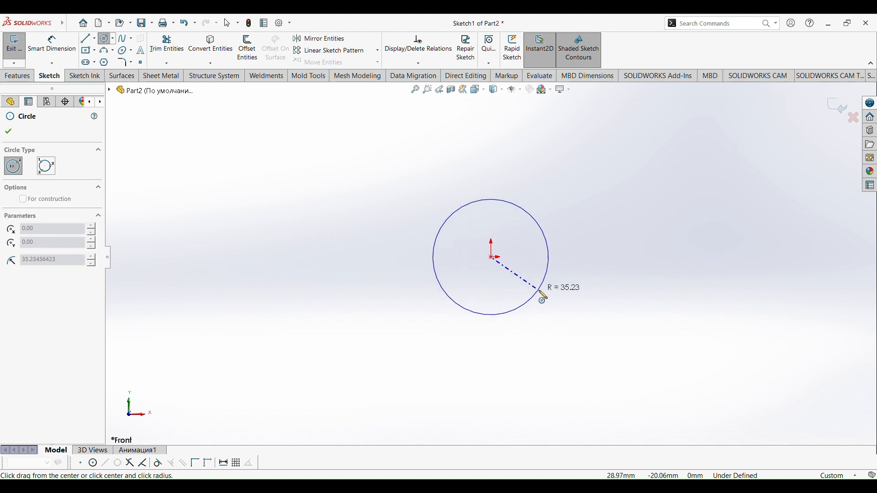
pyautogui.click(560, 301)
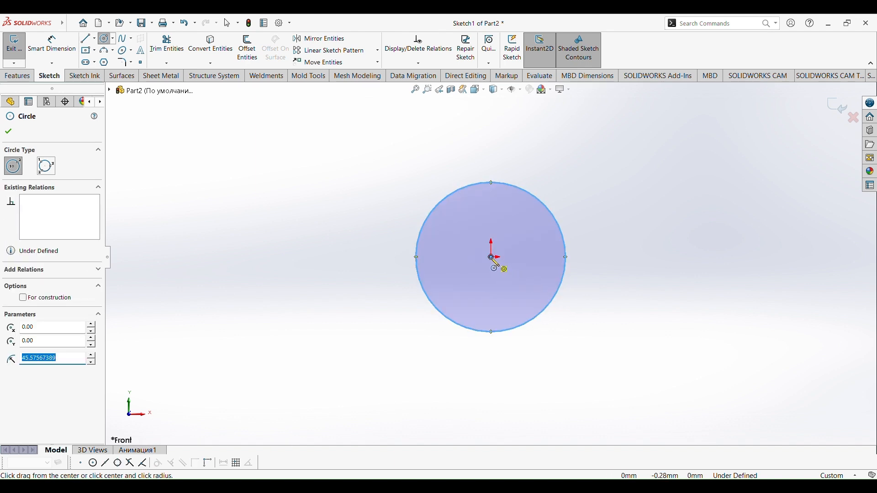
pyautogui.click(493, 258)
pyautogui.click(594, 309)
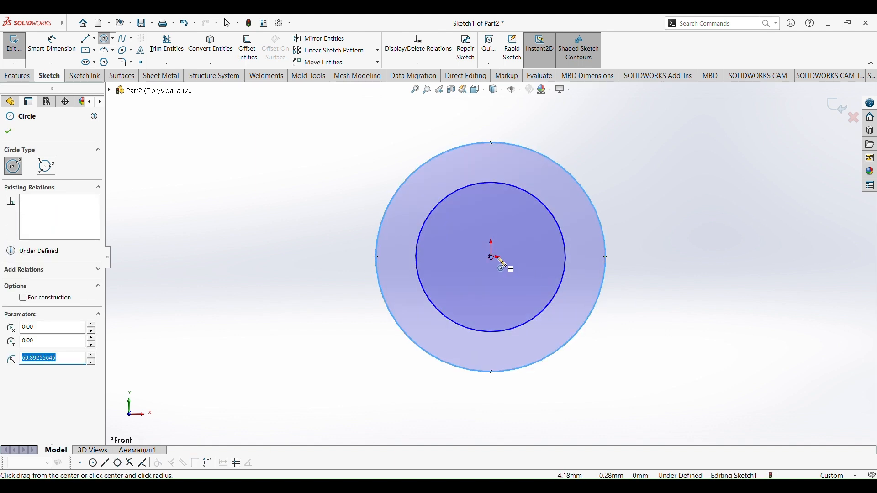
pyautogui.click(493, 258)
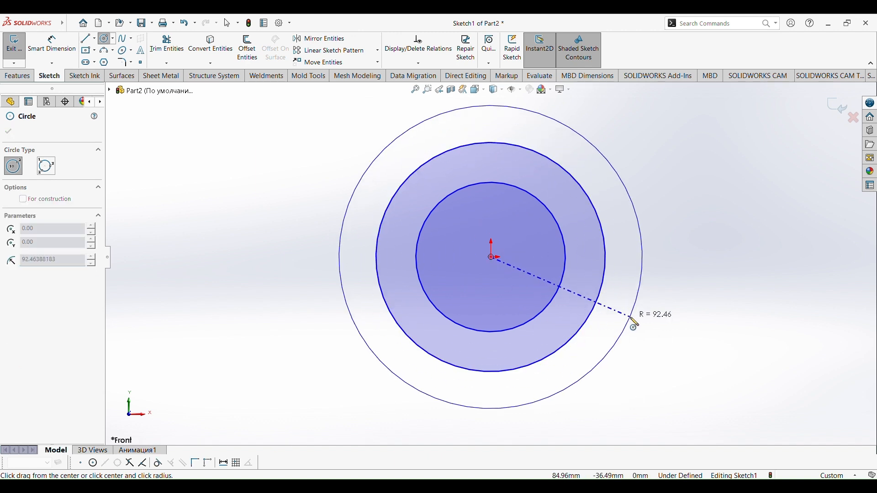
pyautogui.click(631, 320)
# Dimension the outermost circle with a diameter of 98 mm
pyautogui.click(52, 51)
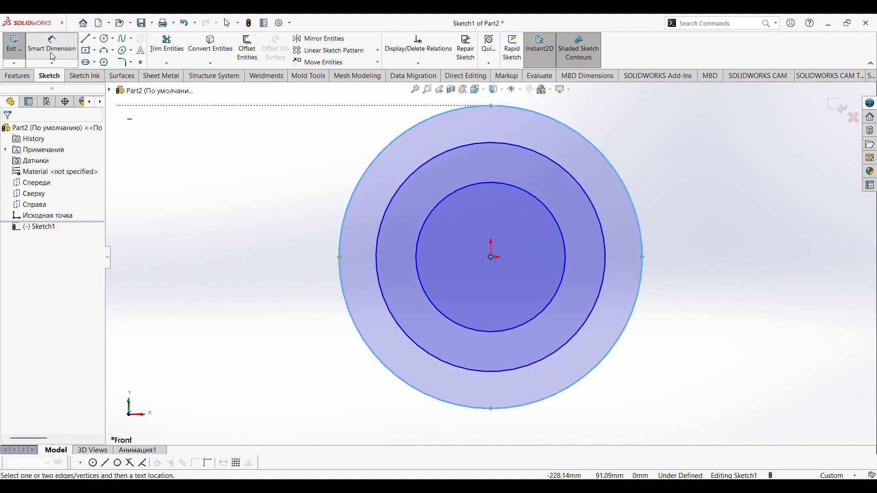
pyautogui.click(343, 248)
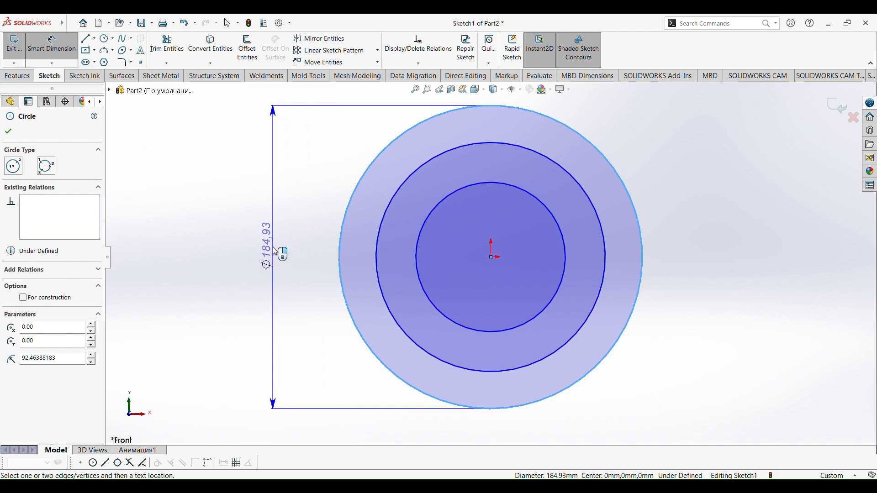
pyautogui.click(277, 253)
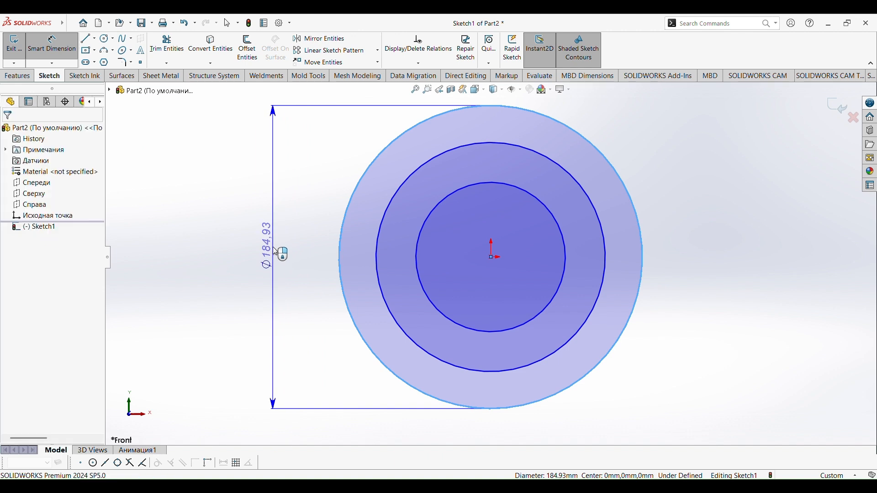
pyautogui.click(275, 248)
pyautogui.write('98')
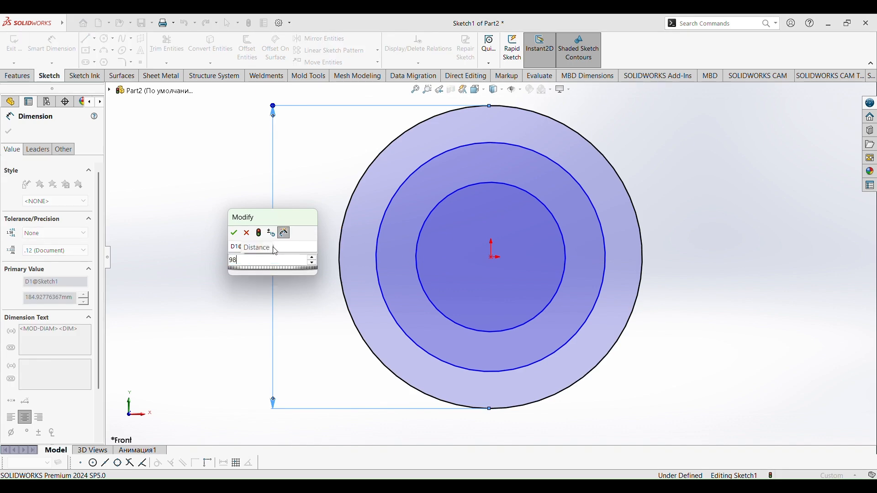
pyautogui.press('Return')
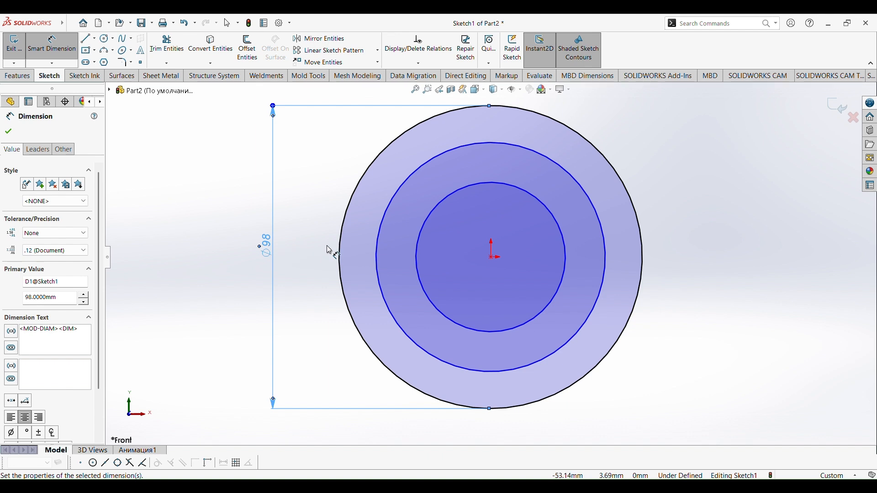
# Dimension the middle circle with a diameter of 70 mm
pyautogui.click(379, 234)
pyautogui.click(317, 257)
pyautogui.write('7')
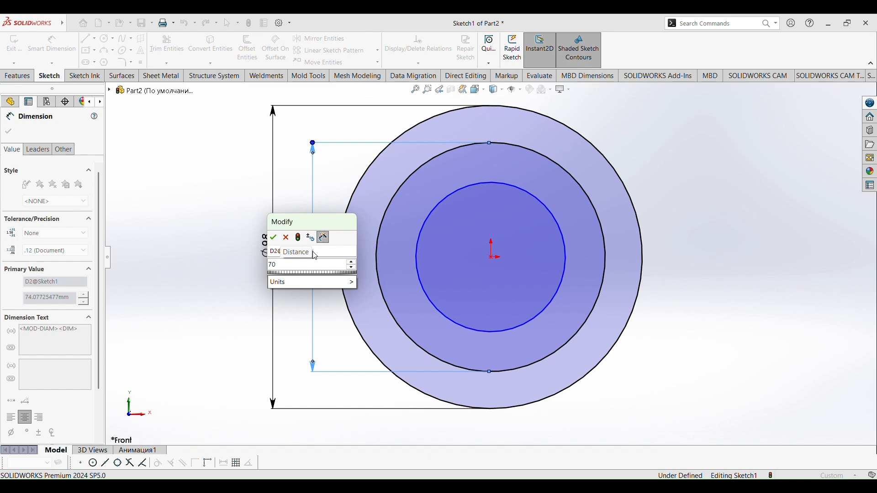
pyautogui.write('0')
pyautogui.press('Return')
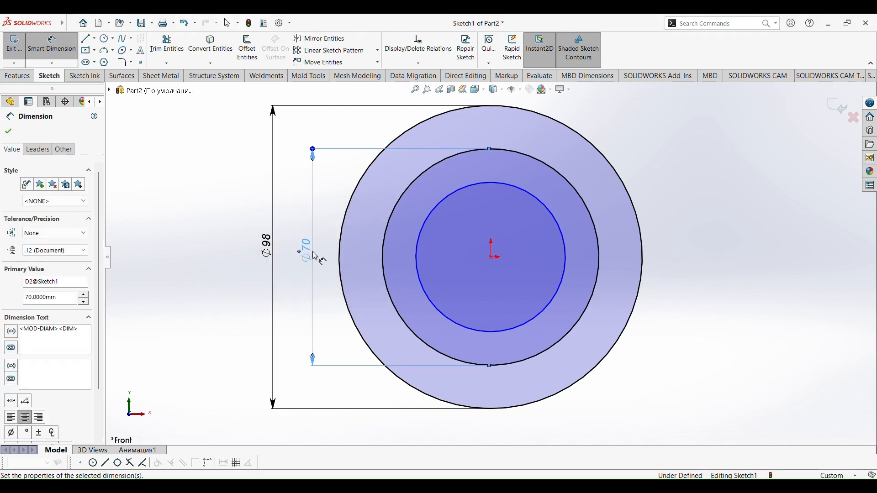
# Dimension the innermost circle with a diameter of 26 mm and end dimensioning
pyautogui.click(566, 251)
pyautogui.click(708, 275)
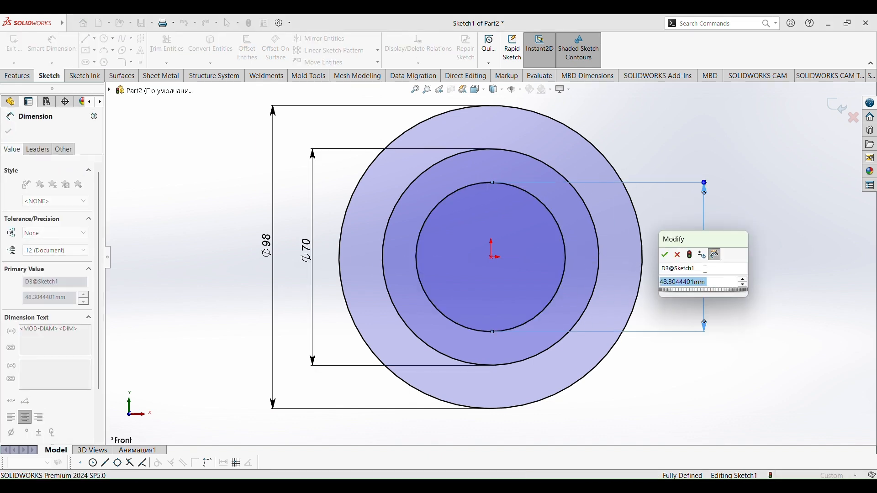
pyautogui.write('2')
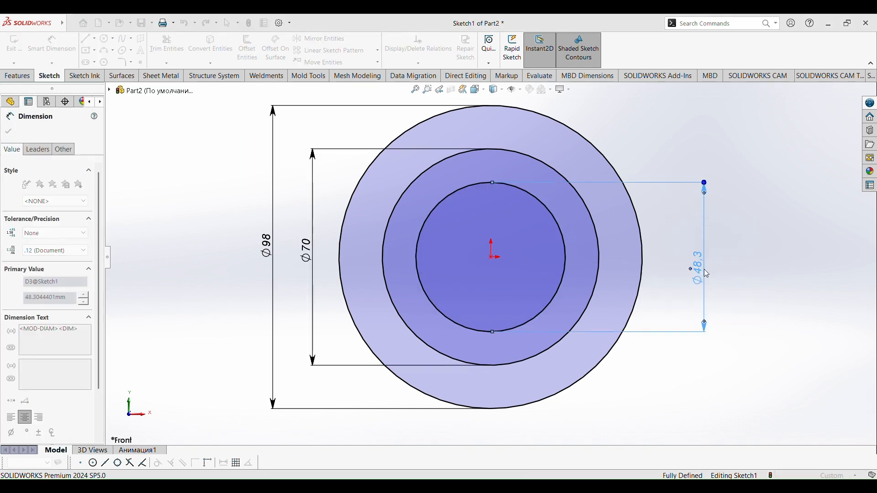
pyautogui.press('Return')
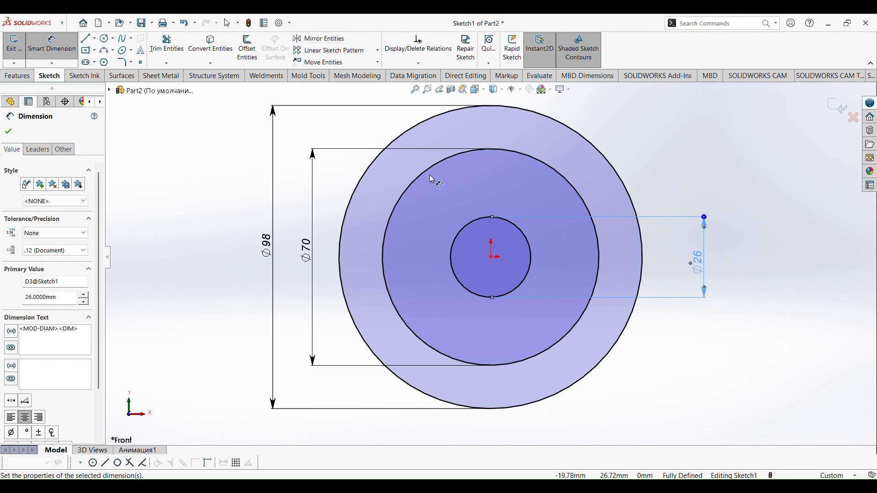
pyautogui.press('Escape')
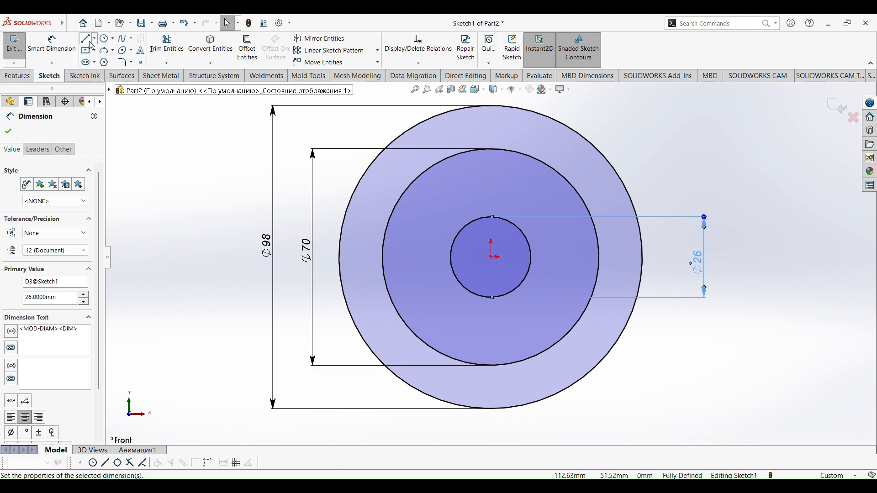
# Sketch a small circle of about 5.9 mm radius centred on the uppermost point of the middle circle
pyautogui.click(105, 42)
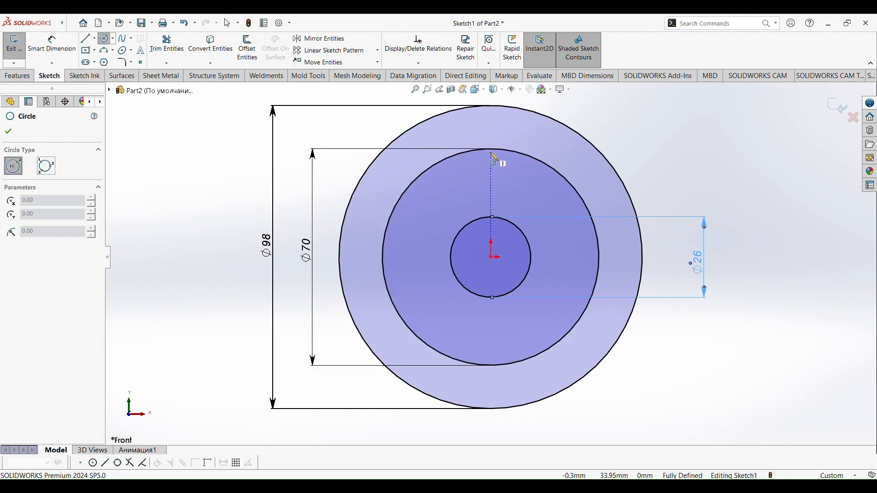
pyautogui.click(492, 150)
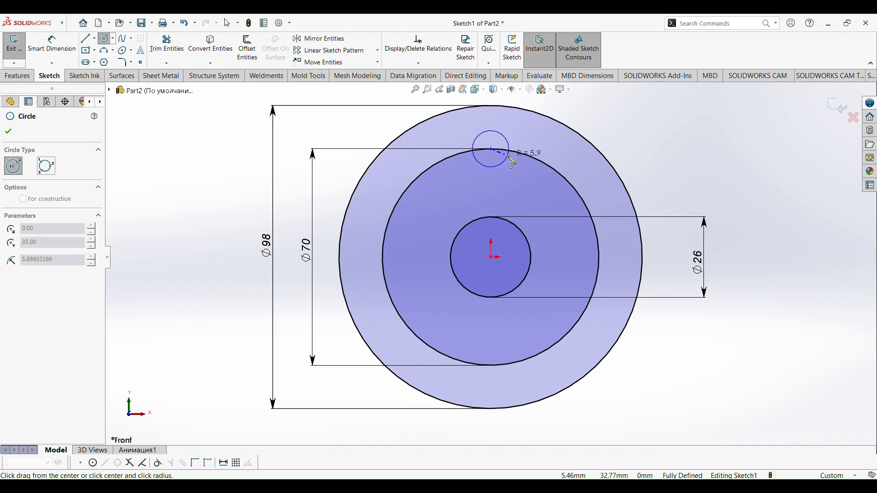
pyautogui.click(513, 161)
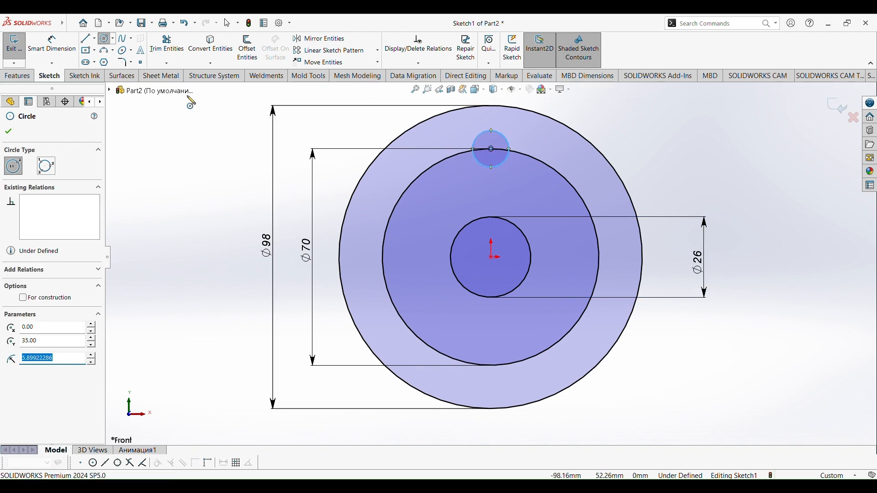
# Dimension the small circle above the origin with a diameter of 10 mm and end dimensioning
pyautogui.click(67, 51)
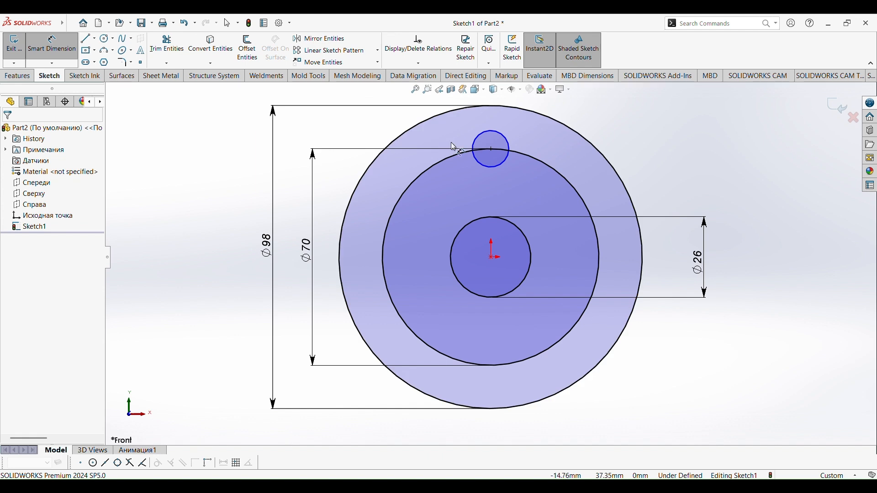
pyautogui.click(510, 148)
pyautogui.click(658, 150)
pyautogui.write('10')
pyautogui.press('Return')
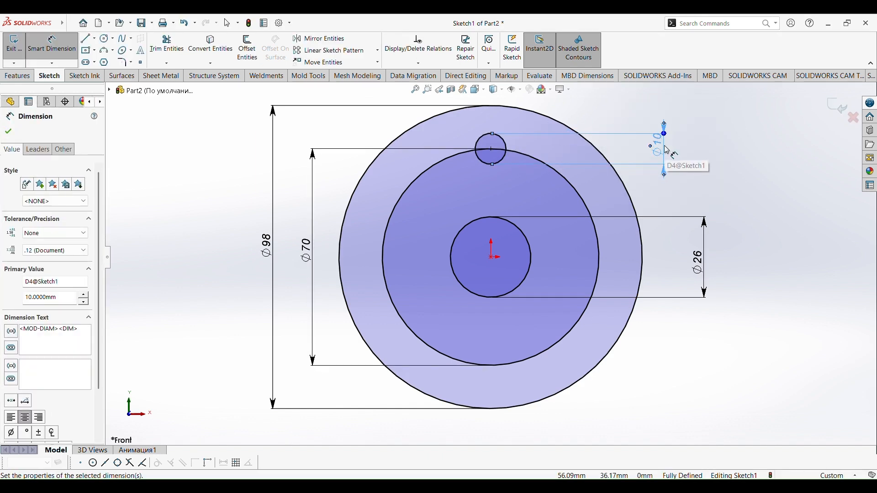
pyautogui.click(730, 173)
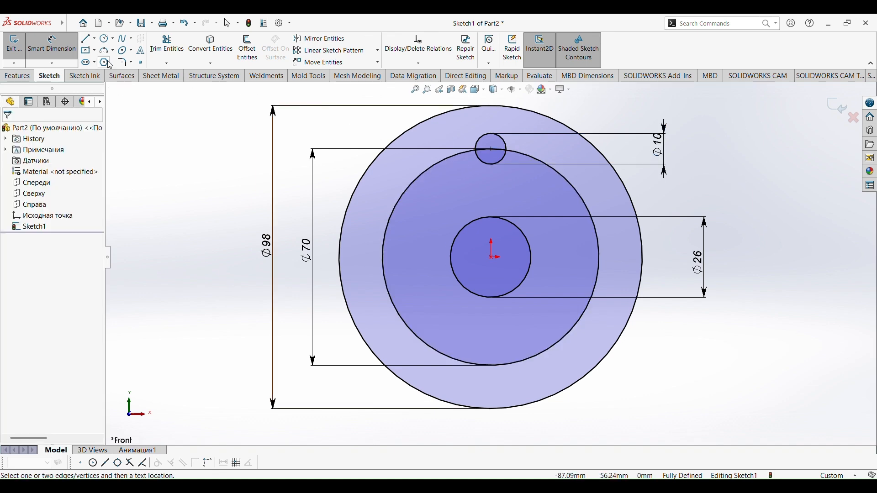
pyautogui.click(56, 44)
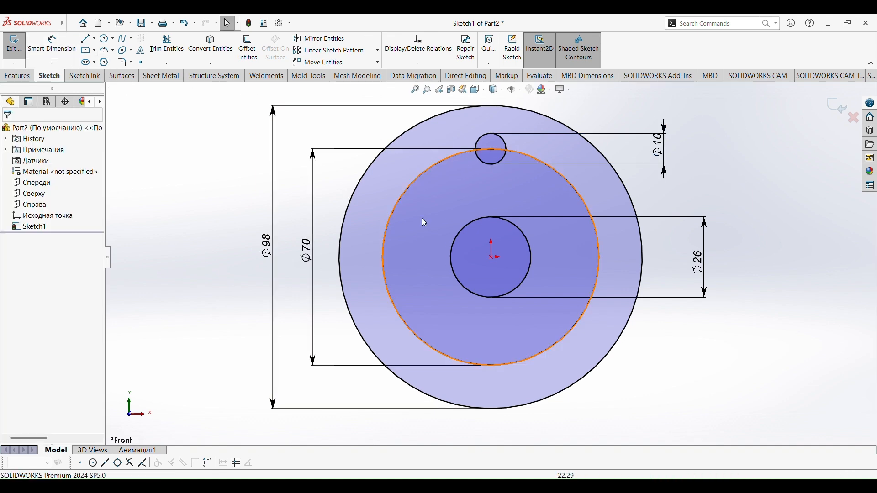
# Convert the 70 mm middle circle to construction geometry
pyautogui.click(430, 175)
pyautogui.rightClick(429, 174)
pyautogui.click(452, 158)
pyautogui.click(284, 167)
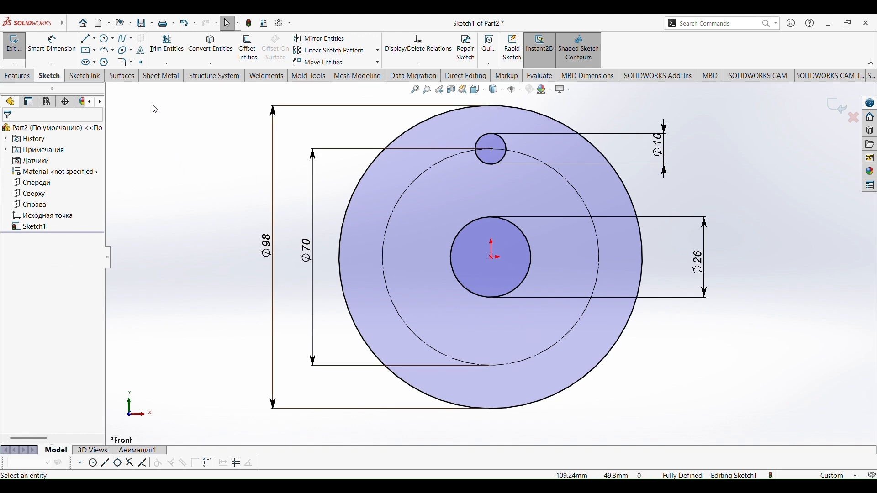
# Create a circular sketch pattern of the small circle around the origin with 6 equally spaced instances over 360 degrees
pyautogui.click(378, 50)
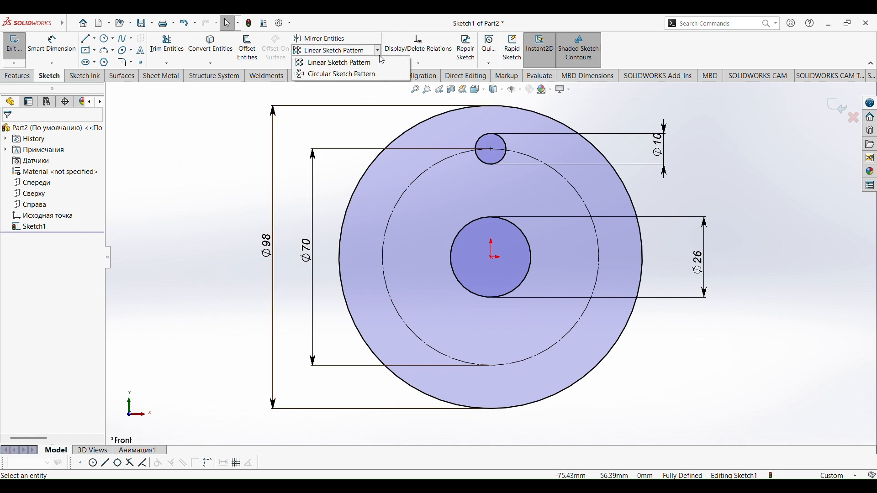
pyautogui.click(373, 73)
pyautogui.click(504, 161)
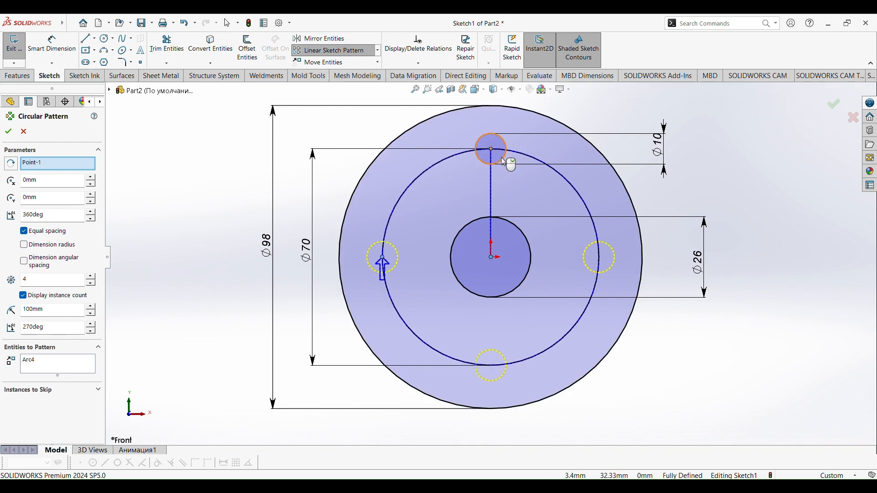
pyautogui.click(42, 282)
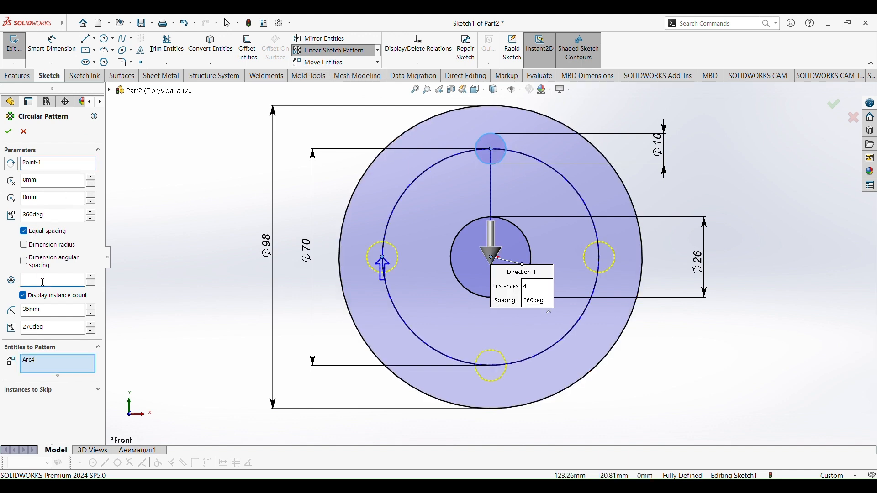
pyautogui.click(8, 134)
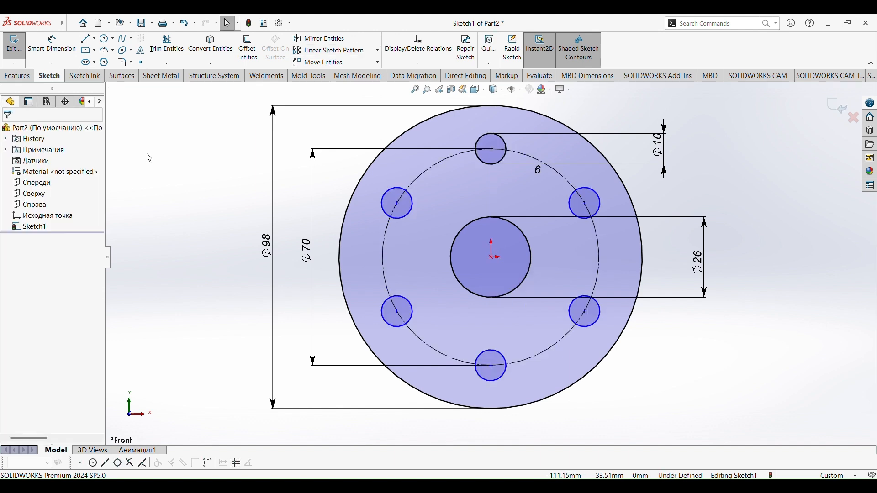
# Extrude the flange sketch as a blind boss 15 mm deep
pyautogui.click(26, 78)
pyautogui.click(18, 48)
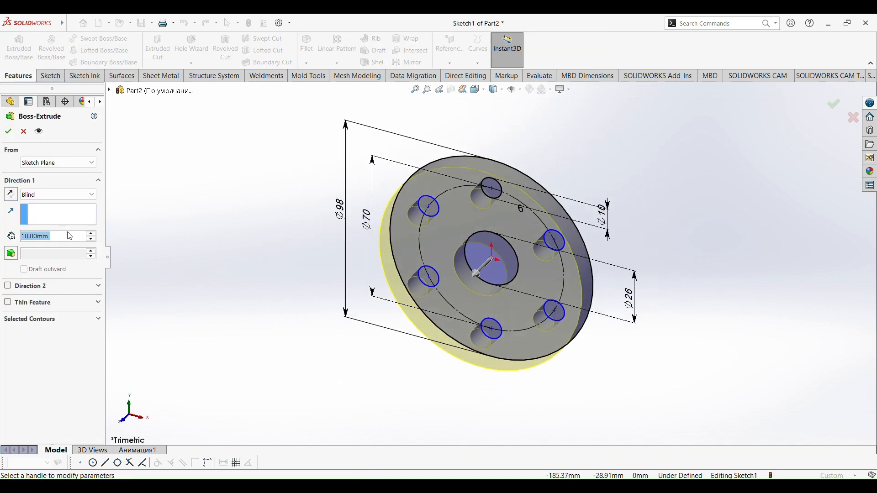
pyautogui.write('15')
pyautogui.press('Return')
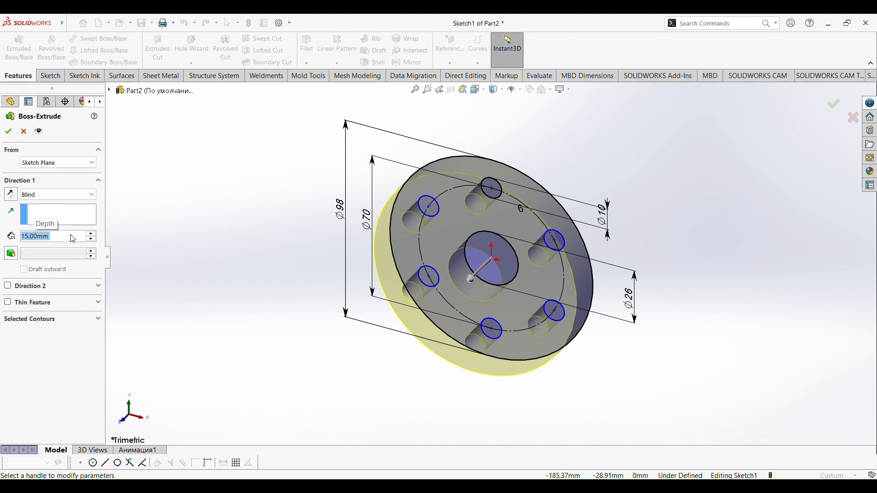
pyautogui.click(8, 131)
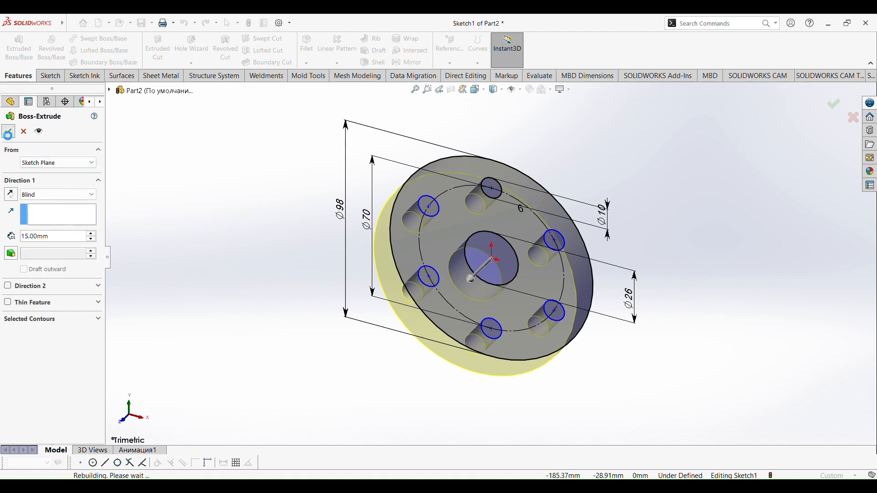
pyautogui.click(192, 231)
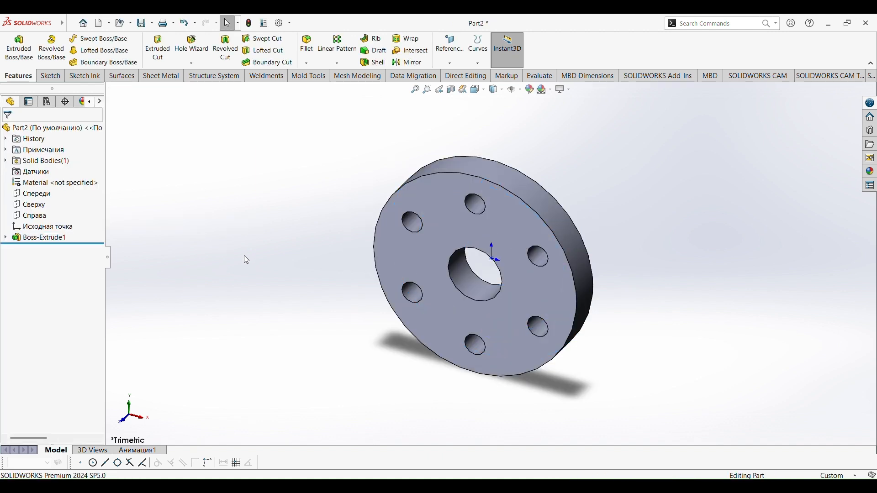
# Start a sketch on the flange's front face and draw a circle of about 26 mm radius centred on the origin
pyautogui.click(50, 76)
pyautogui.click(106, 39)
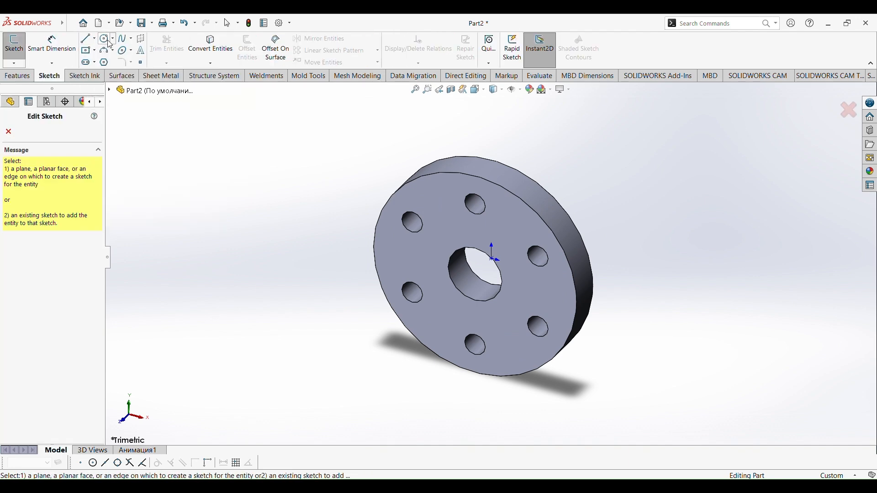
pyautogui.click(400, 282)
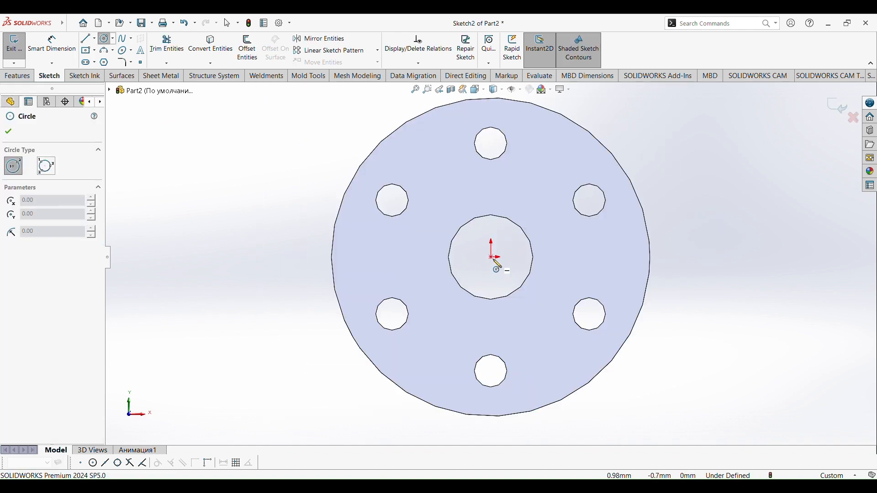
pyautogui.moveTo(492, 257); pyautogui.dragTo(562, 307)
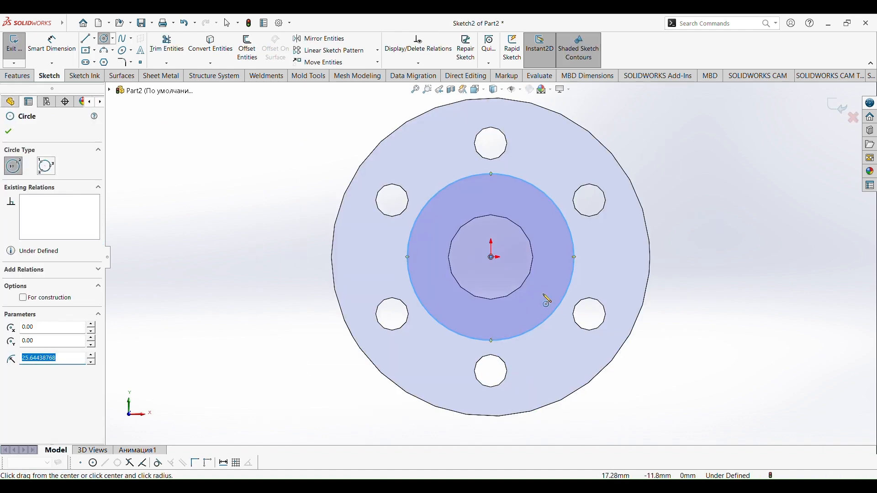
# Draw two more circles centred on the origin, one on the bore edge with 13 mm radius and one of about 18 mm radius
pyautogui.moveTo(493, 258); pyautogui.dragTo(523, 289)
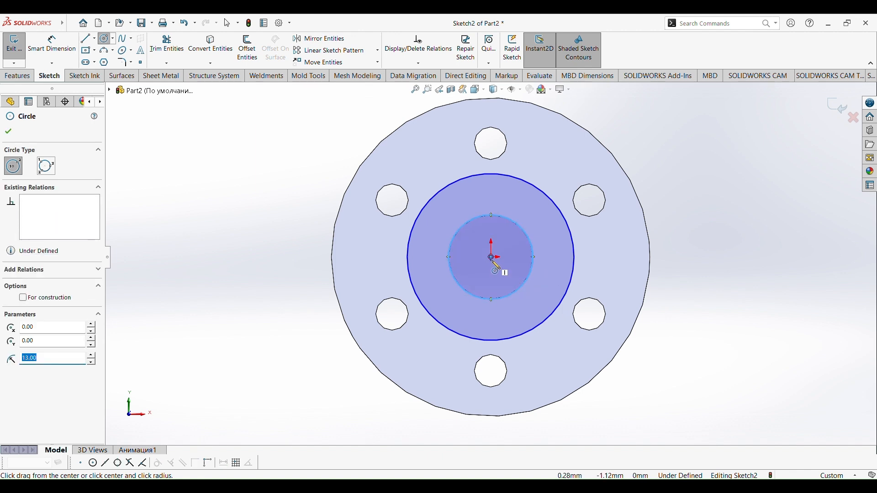
pyautogui.moveTo(493, 260); pyautogui.dragTo(544, 294)
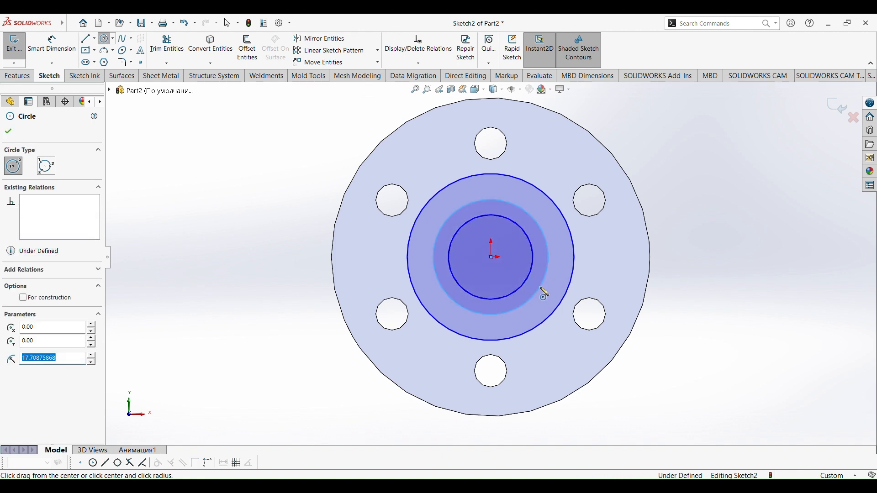
# Dimension the outermost sketch circle with a diameter of 50 mm
pyautogui.click(51, 47)
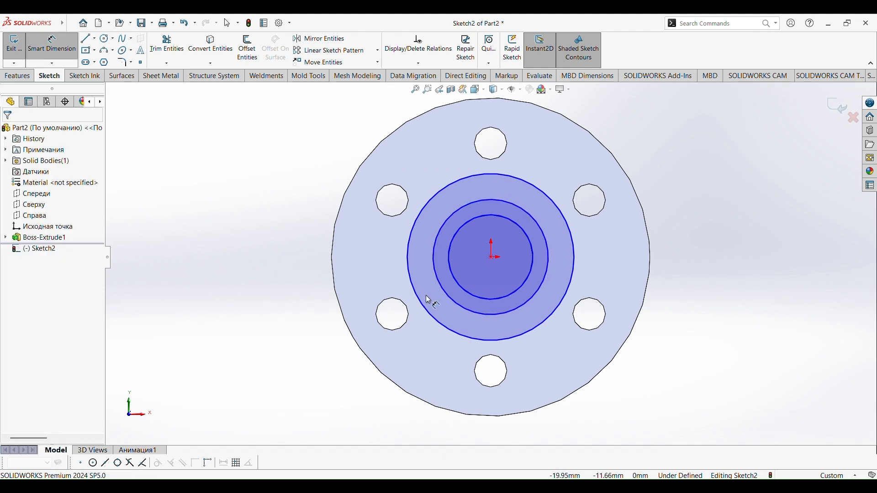
pyautogui.click(408, 276)
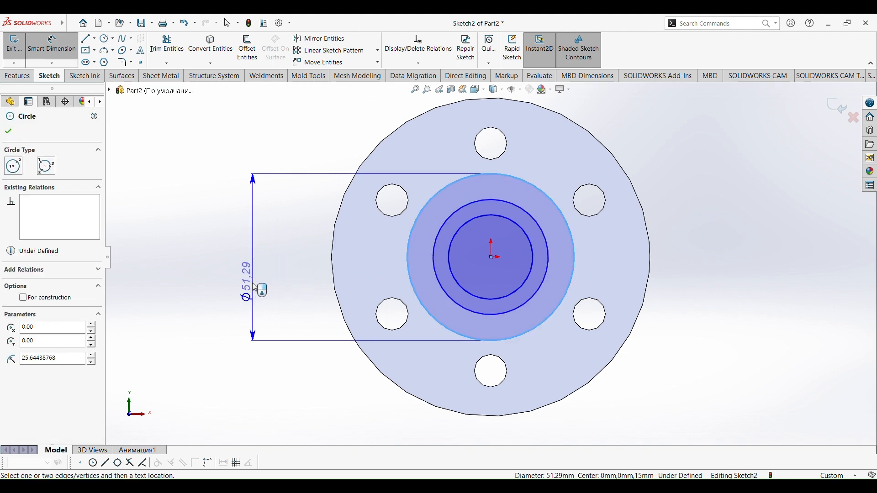
pyautogui.click(253, 287)
pyautogui.click(250, 282)
pyautogui.write('50')
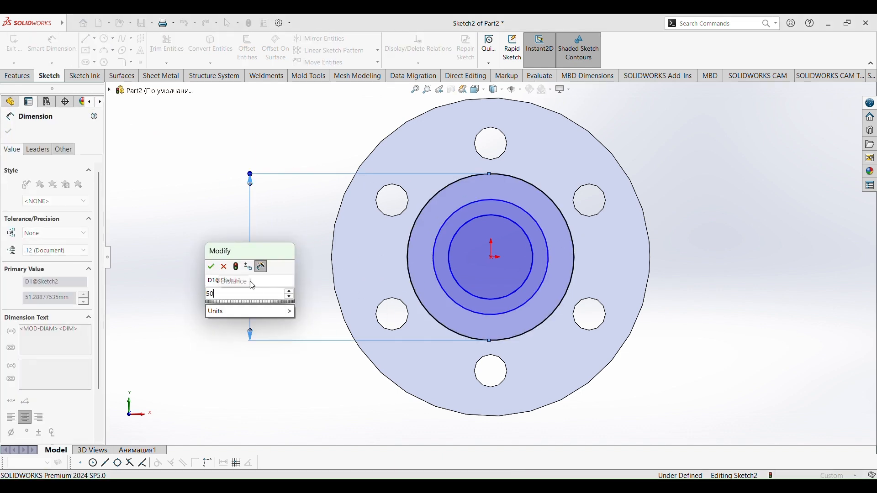
pyautogui.press('Return')
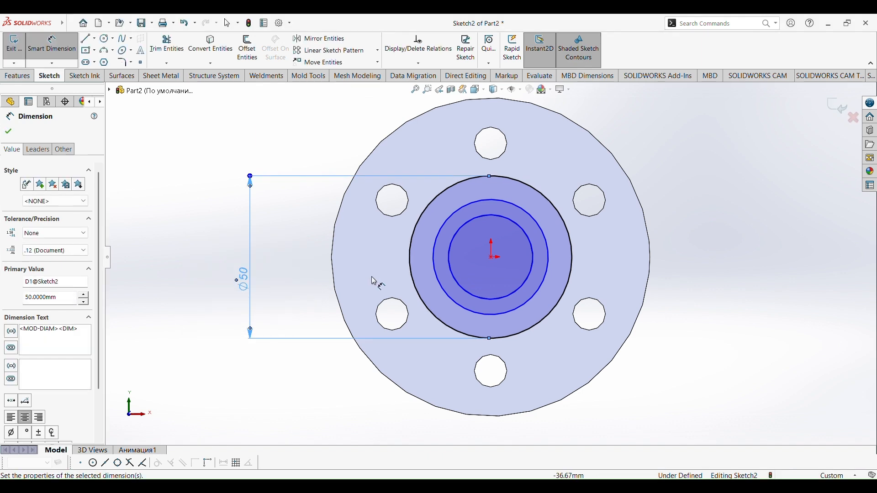
# Dimension the middle sketch circle to 35 mm diameter and the innermost one to 26 mm diameter
pyautogui.click(433, 259)
pyautogui.click(292, 268)
pyautogui.write('35')
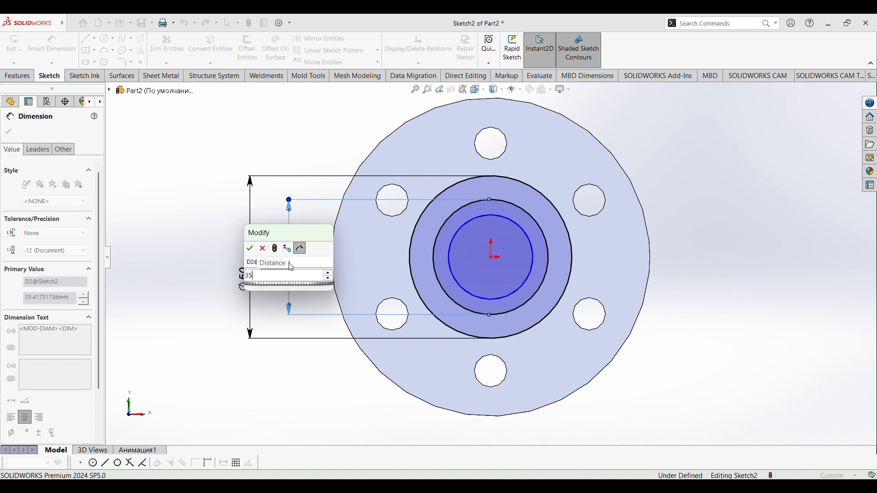
pyautogui.press('Return')
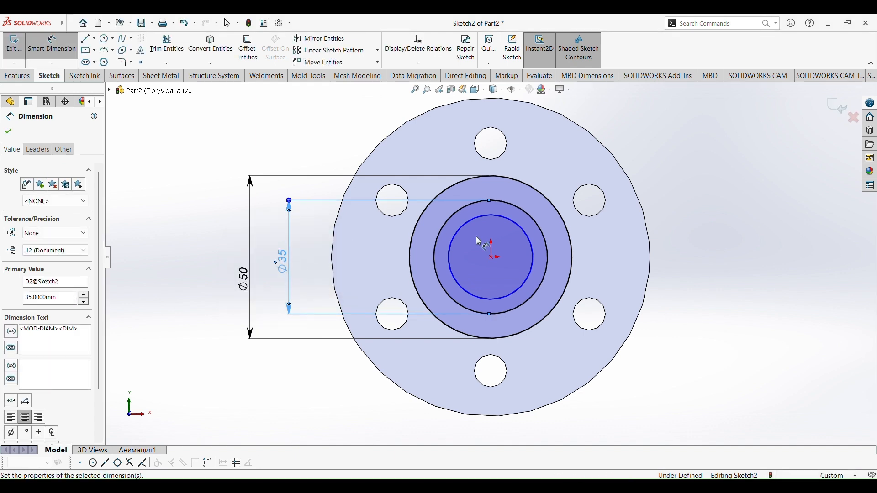
pyautogui.click(533, 251)
pyautogui.click(730, 268)
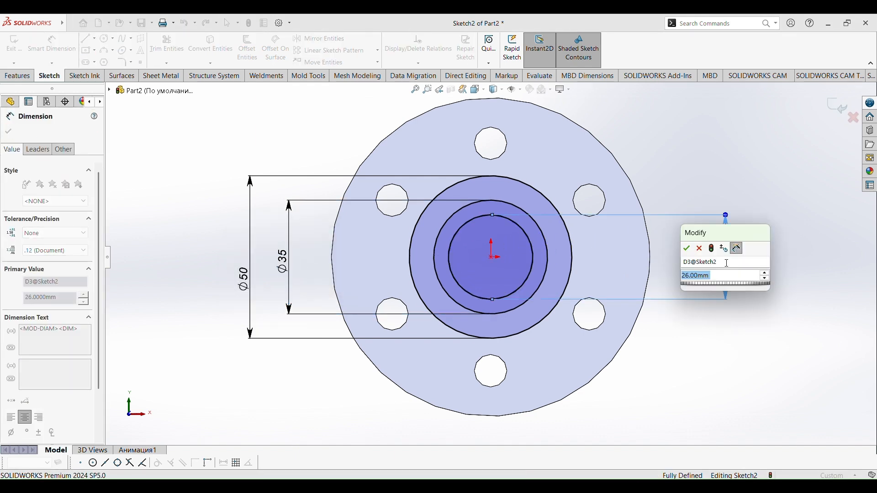
pyautogui.write('26')
pyautogui.press('Return')
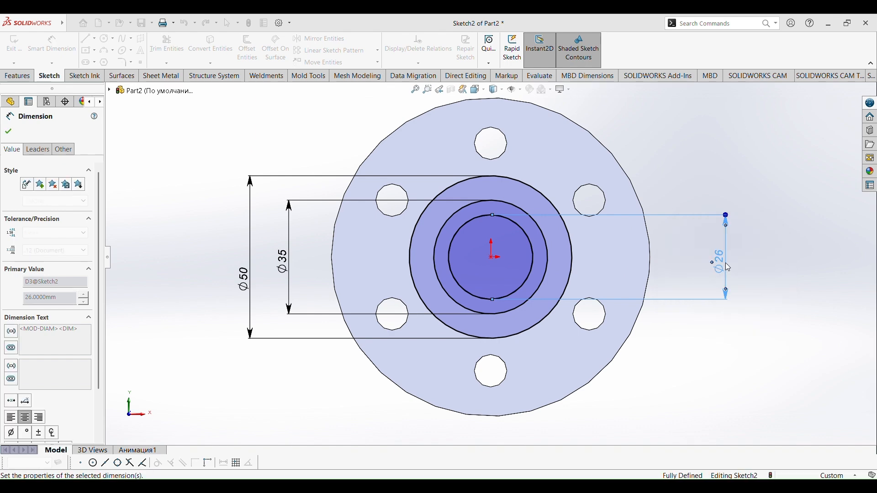
pyautogui.click(8, 132)
# Extrude the ring between the 26 mm and 35 mm circles as a blind boss 45 mm deep
pyautogui.click(17, 77)
pyautogui.click(18, 48)
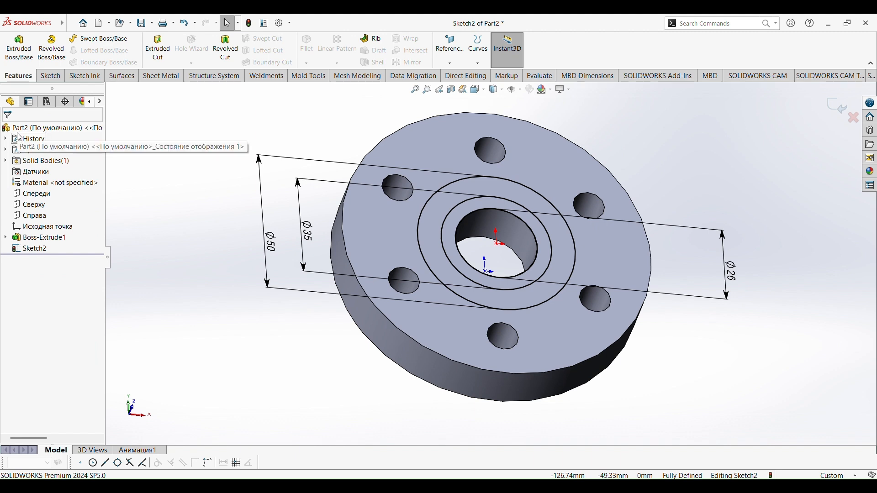
pyautogui.click(18, 48)
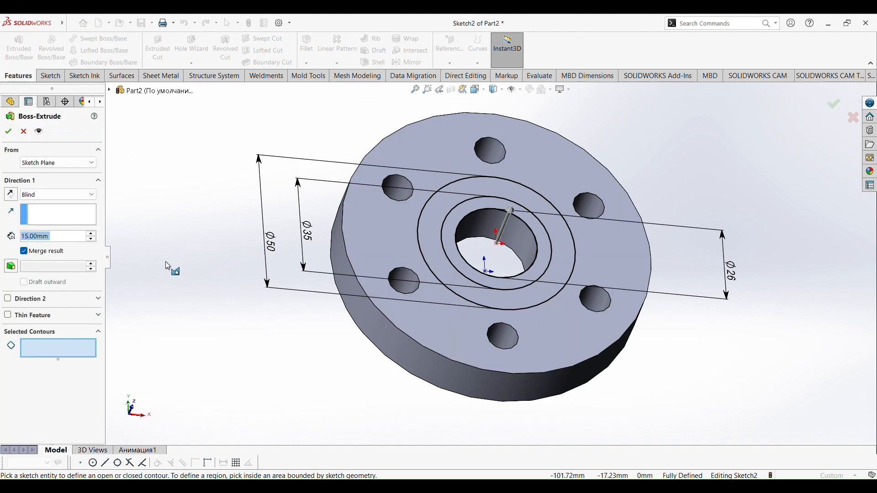
pyautogui.click(449, 240)
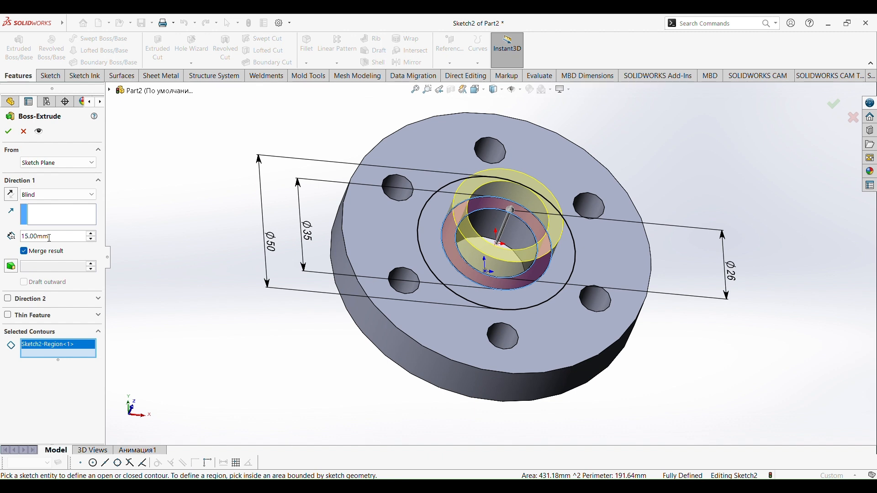
pyautogui.write('45')
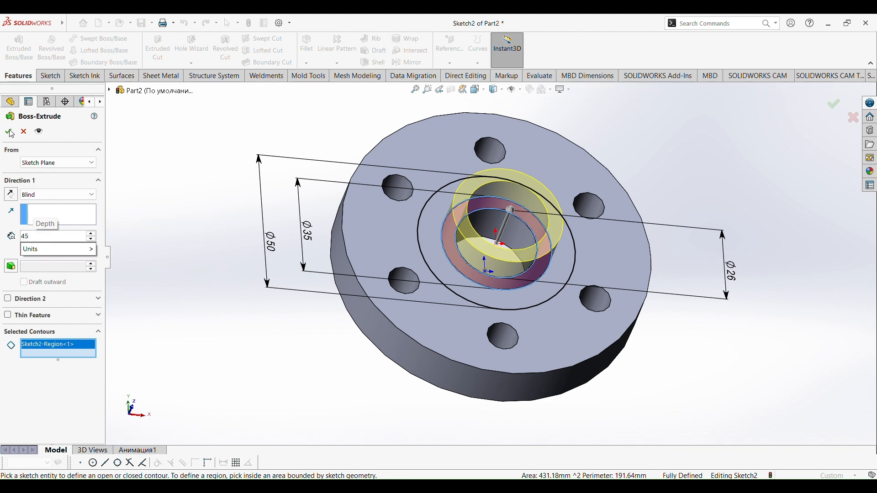
pyautogui.press('Return')
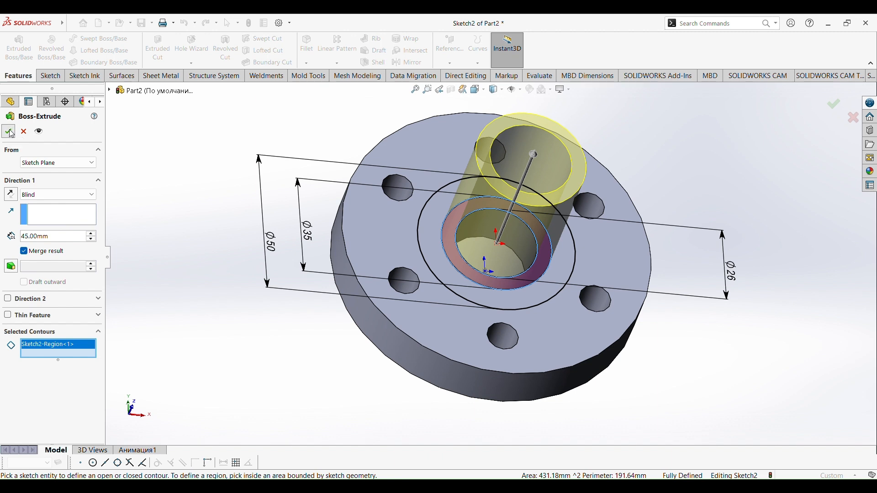
pyautogui.click(9, 132)
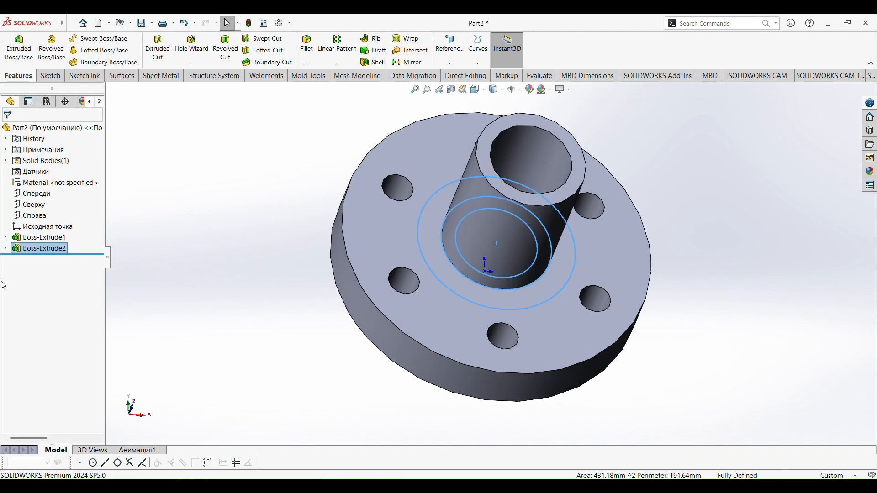
# Reuse the same sketch to extrude the ring between the 35 mm and 50 mm circles as a blind boss 60 mm deep
pyautogui.click(5, 250)
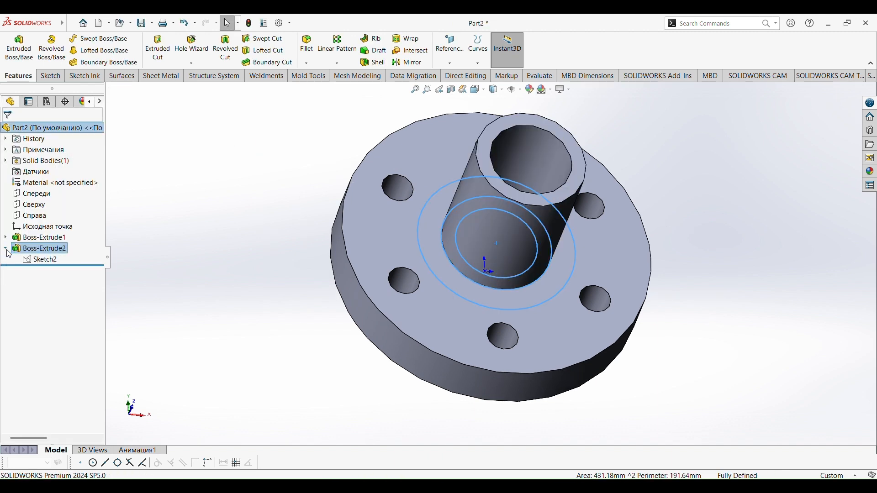
pyautogui.click(32, 263)
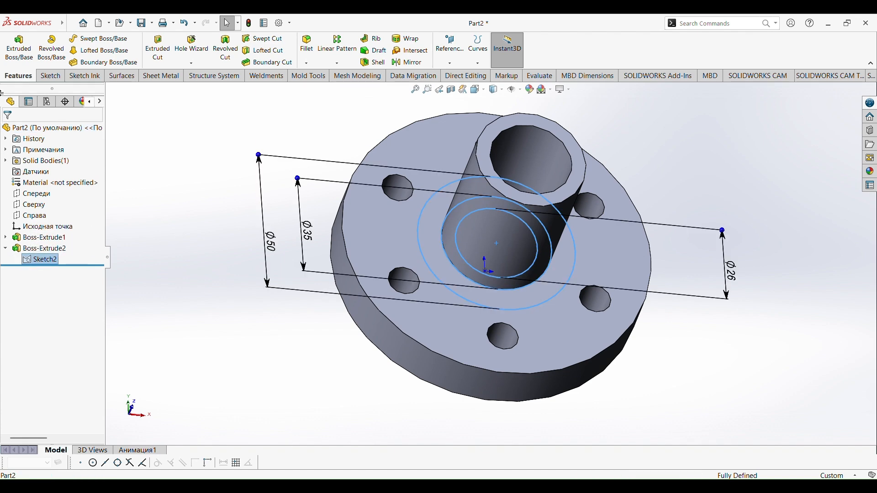
pyautogui.click(18, 54)
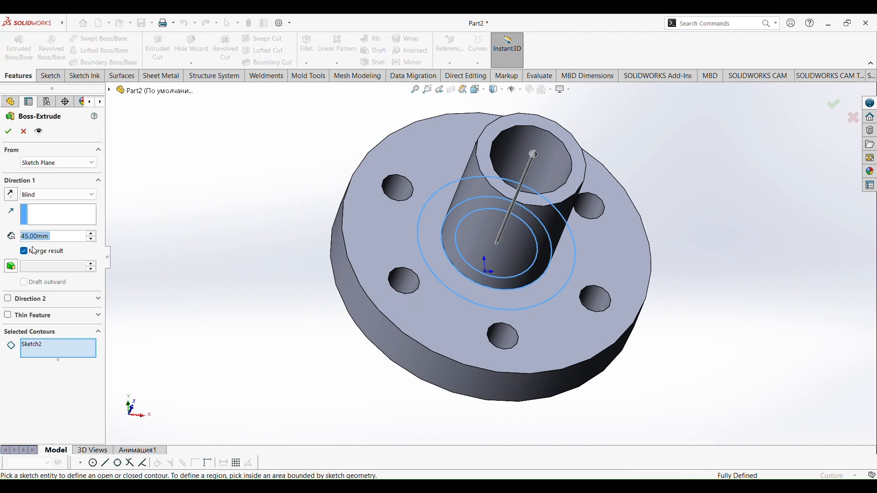
pyautogui.click(431, 244)
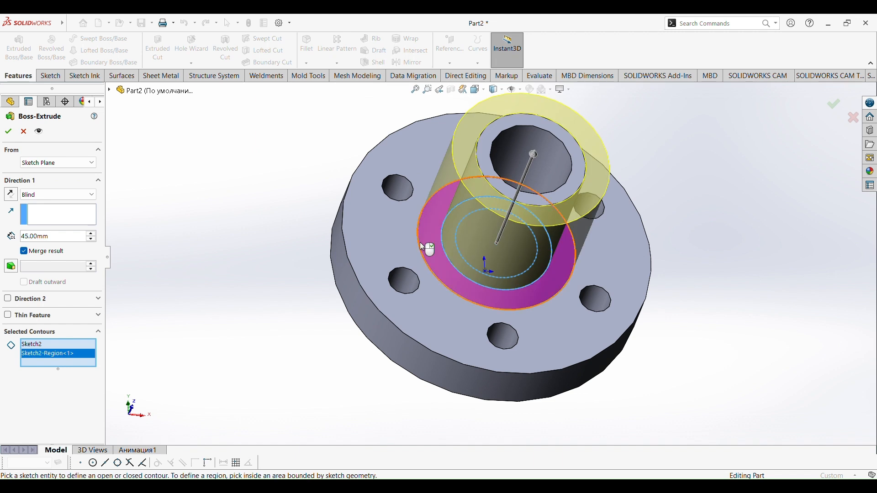
pyautogui.doubleClick(55, 238)
pyautogui.write('60')
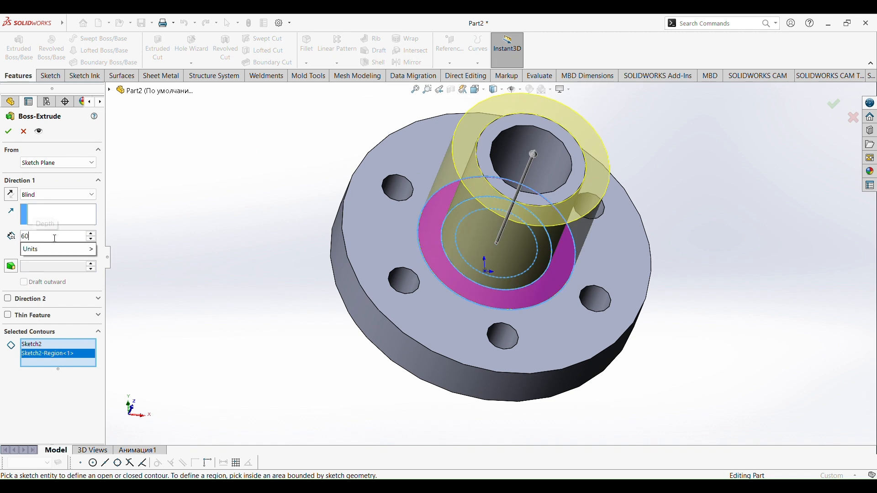
pyautogui.press('Return')
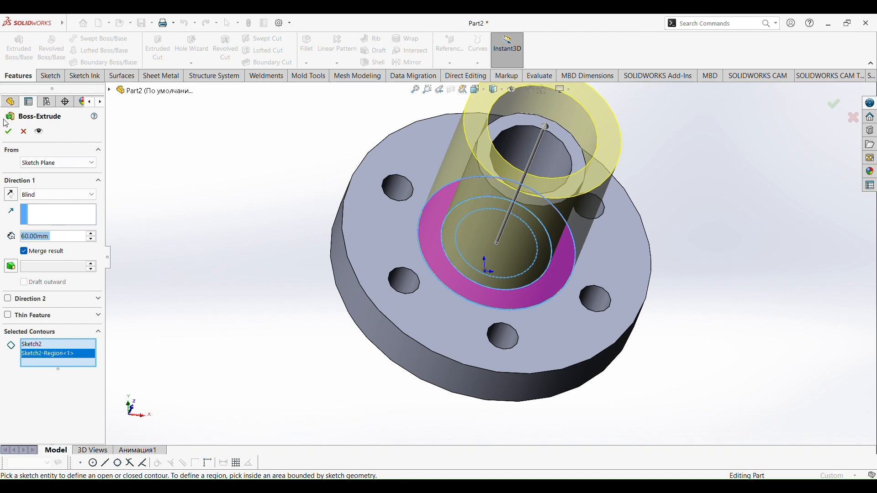
pyautogui.click(9, 132)
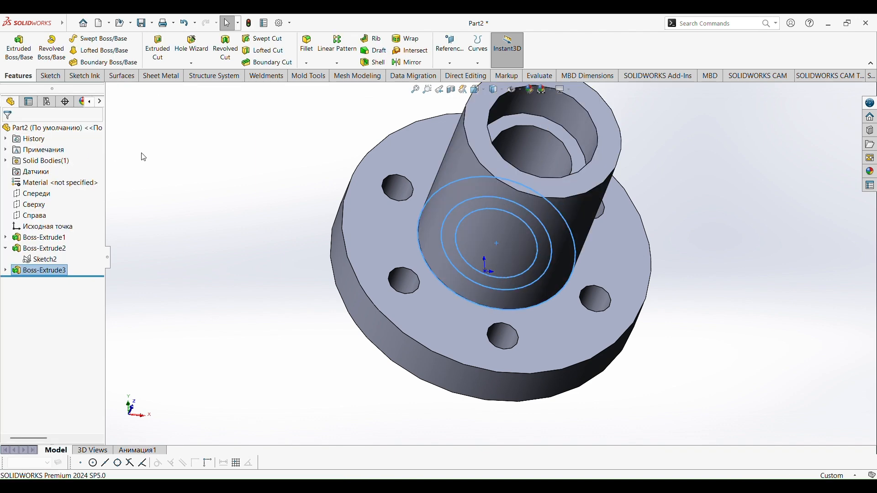
# Start a sketch on the hub's end face and draw two circles centred on the origin, with radii of about 30 mm and 17.5 mm
pyautogui.click(188, 198)
pyautogui.moveTo(186, 193)
pyautogui.mouseDown(button='middle')
pyautogui.moveTo(174, 245)
pyautogui.moveTo(182, 220)
pyautogui.mouseUp(button='middle')
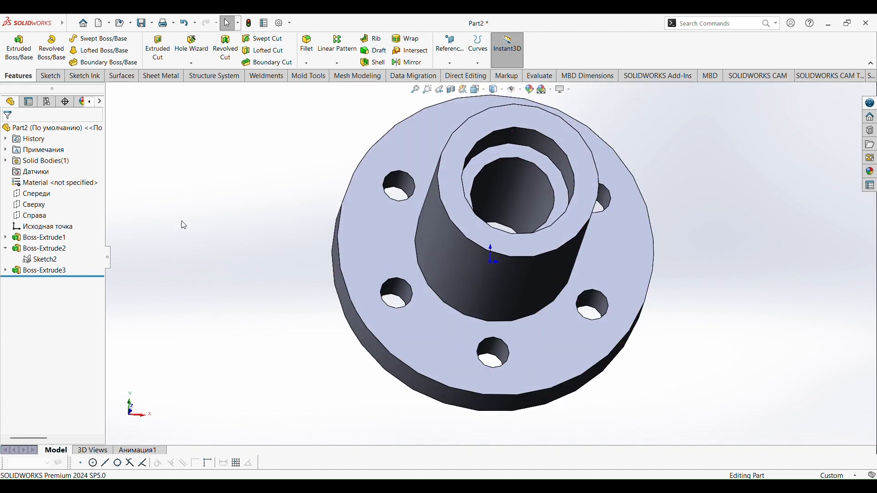
pyautogui.click(49, 76)
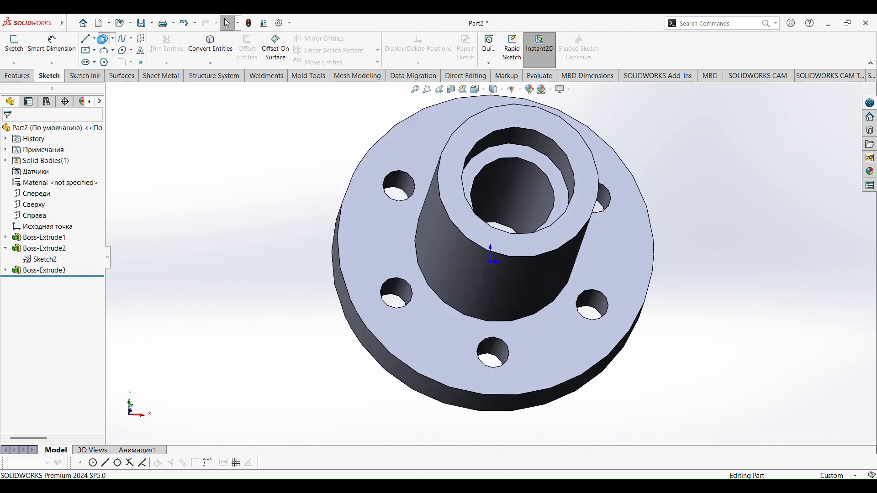
pyautogui.click(14, 44)
pyautogui.click(444, 156)
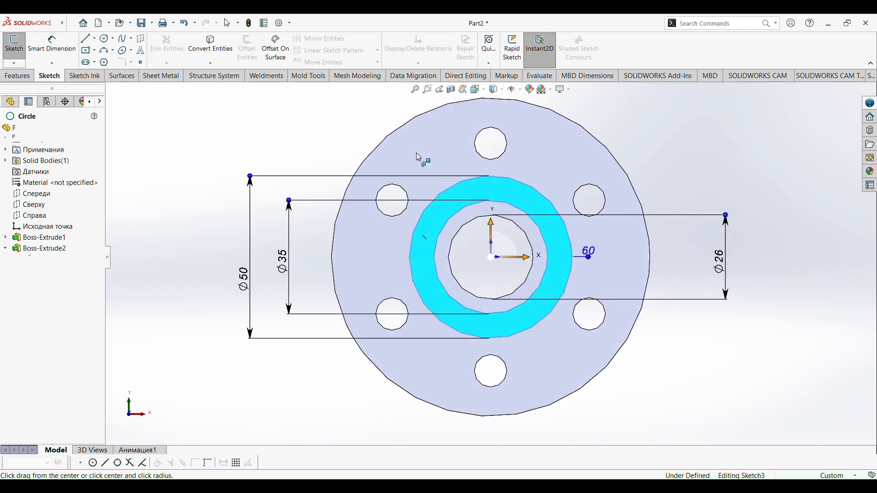
pyautogui.click(491, 257)
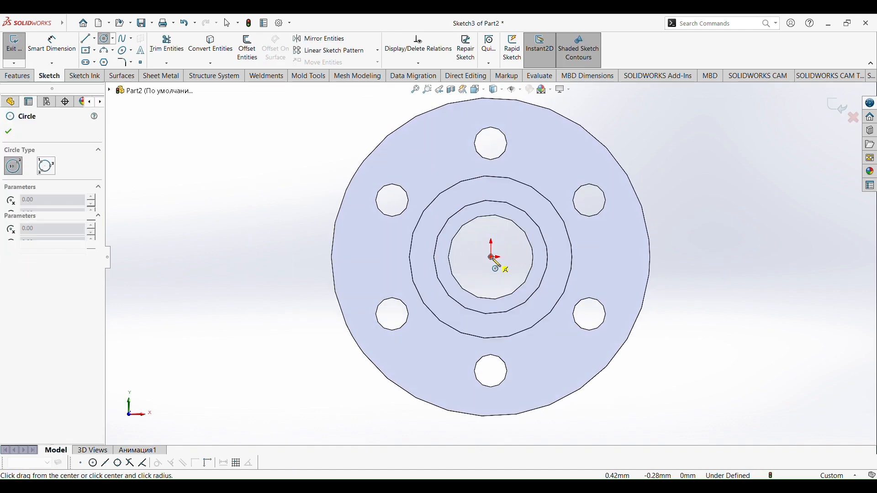
pyautogui.click(577, 307)
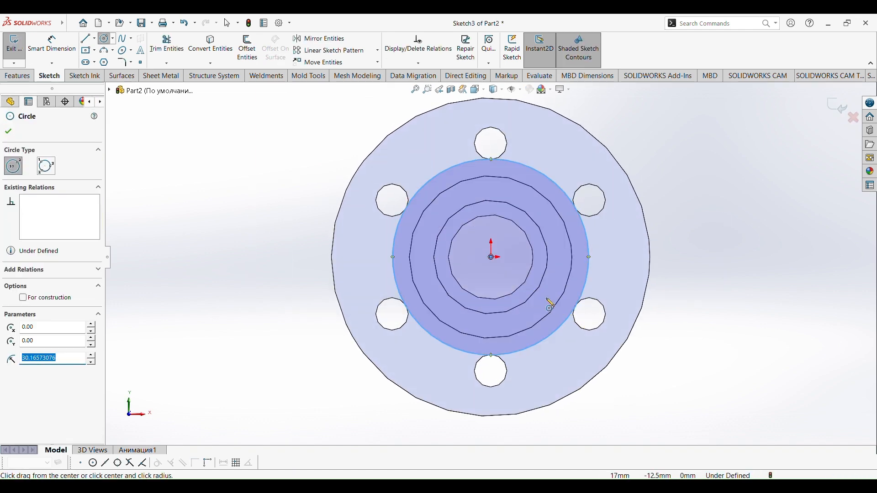
pyautogui.click(492, 257)
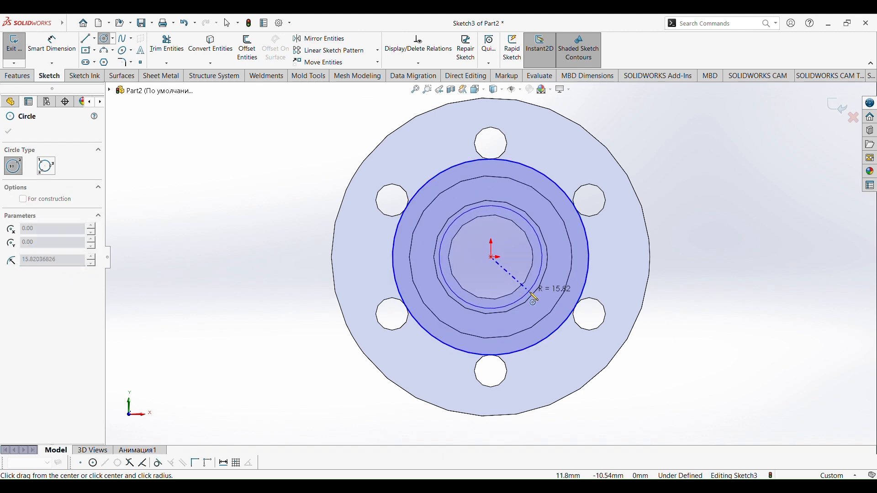
pyautogui.click(533, 299)
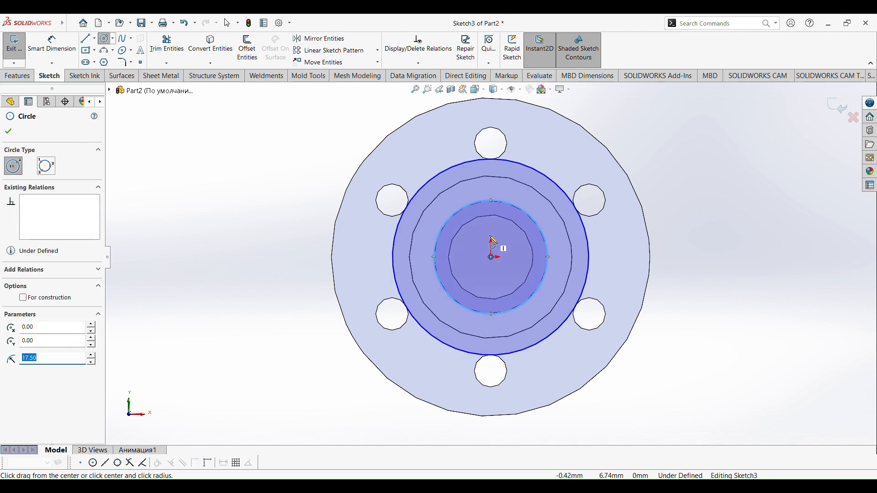
pyautogui.press('Escape')
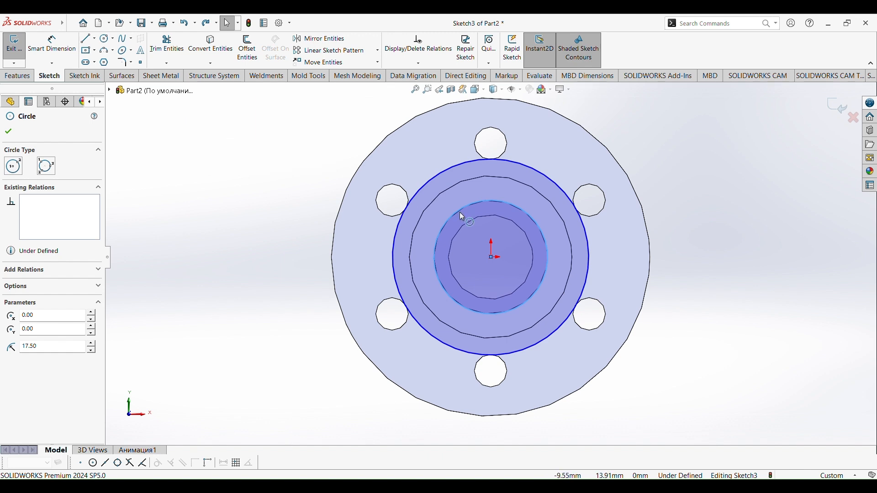
# Draw a horizontal centreline about 72 mm long from the origin outward past the flange's left edge
pyautogui.click(94, 39)
pyautogui.click(105, 63)
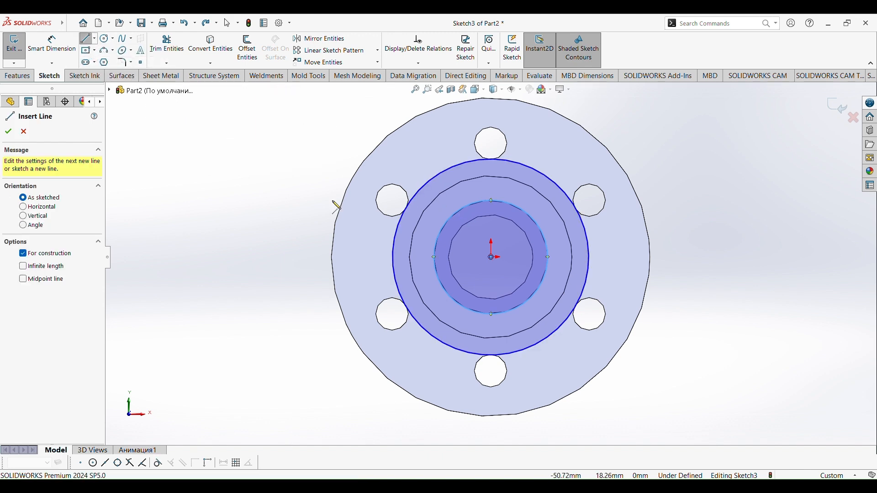
pyautogui.click(492, 258)
pyautogui.click(259, 258)
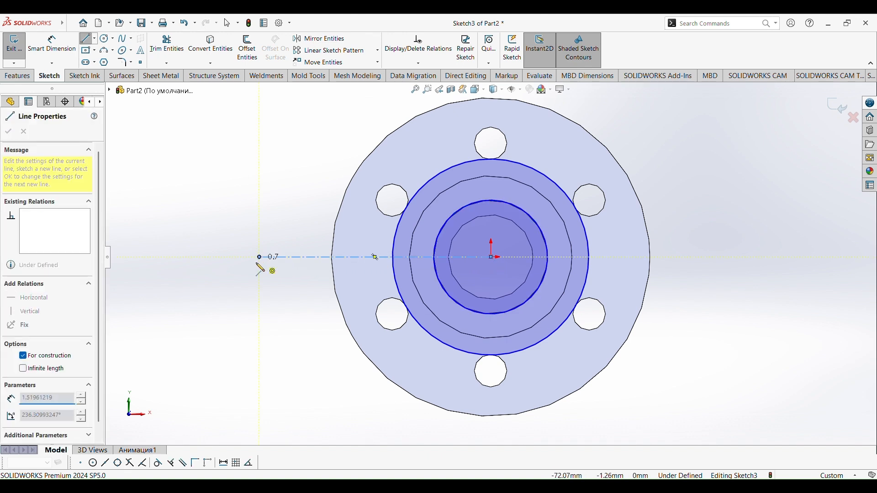
pyautogui.click(95, 40)
pyautogui.click(96, 50)
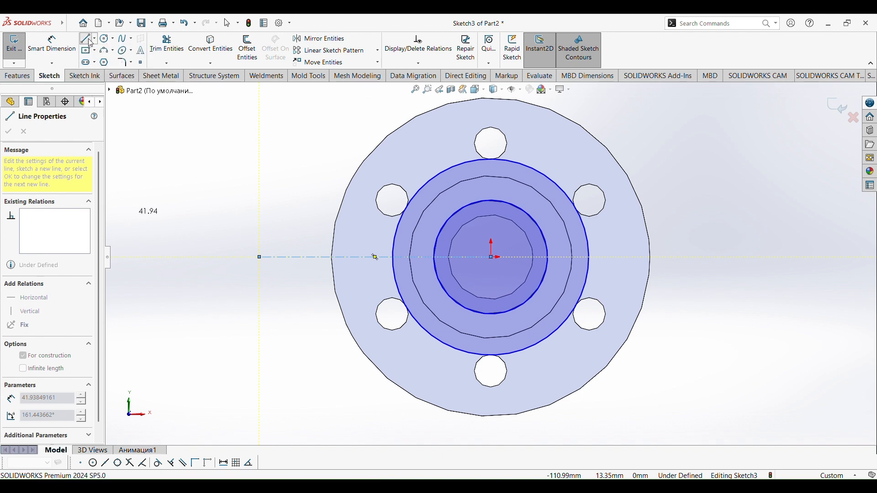
pyautogui.click(94, 40)
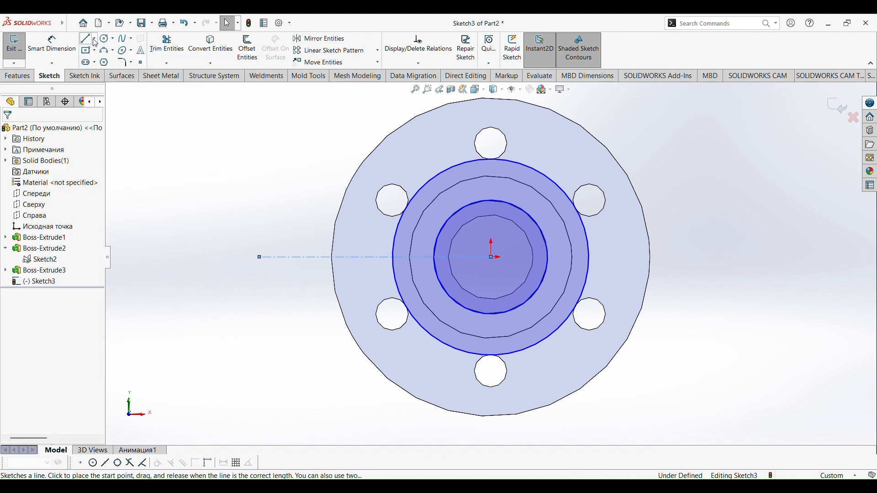
# Draw a horizontal centreline about 65 mm long from the origin outward past the flange's right edge
pyautogui.click(114, 61)
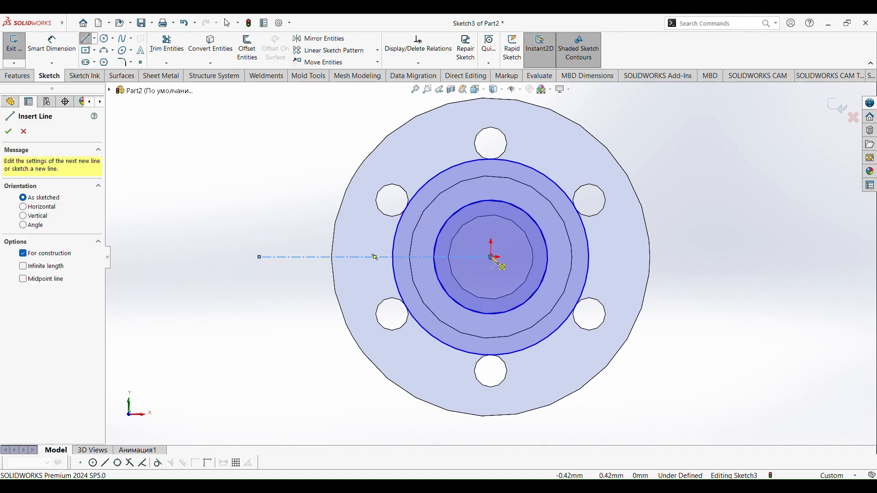
pyautogui.click(492, 257)
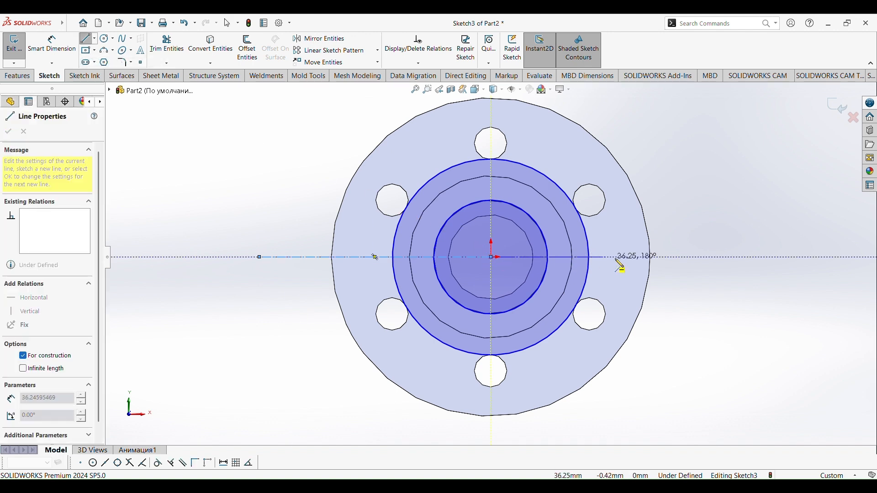
pyautogui.click(704, 257)
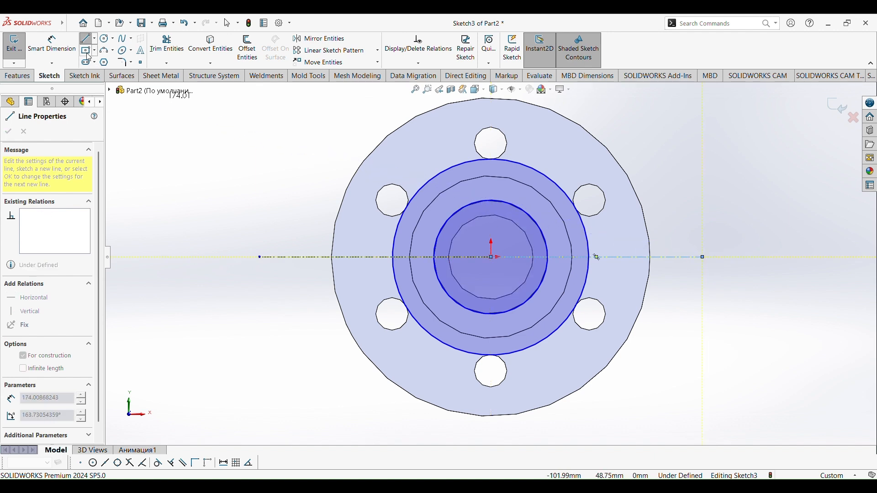
# Draw a circle centred on the outer end of each centreline, with radii of about 11.3 mm left and 9.4 mm right
pyautogui.click(106, 39)
pyautogui.click(260, 258)
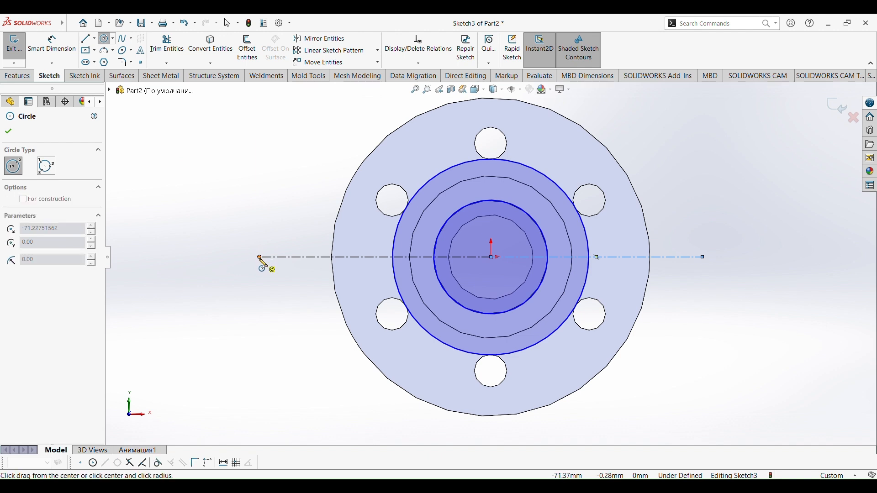
pyautogui.click(288, 282)
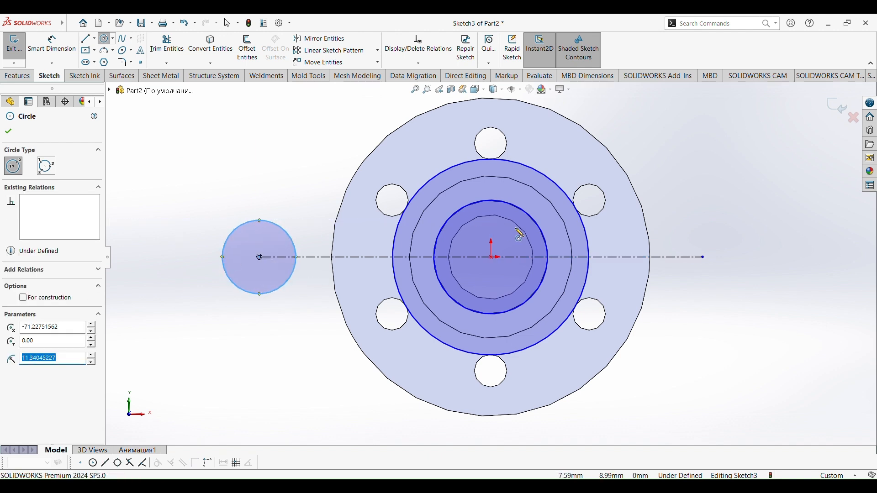
pyautogui.click(704, 258)
pyautogui.click(729, 276)
# Dimension both circles at the centreline ends with a diameter of 30 mm
pyautogui.click(52, 53)
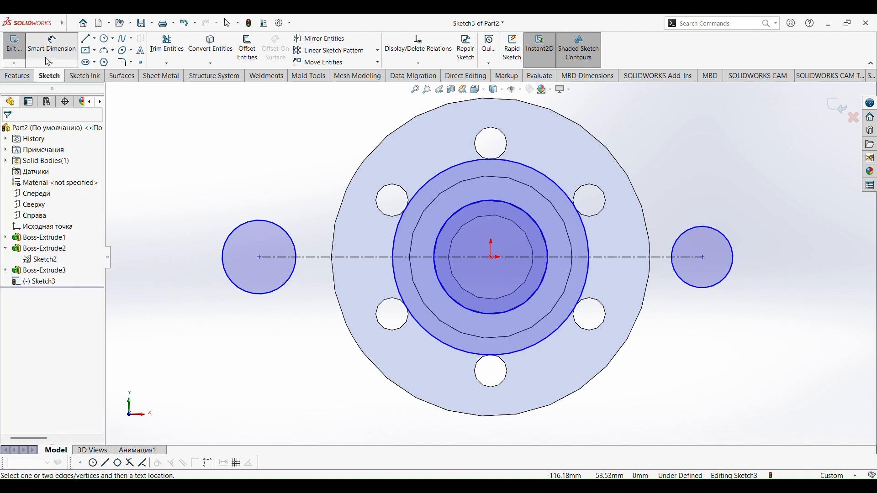
pyautogui.click(265, 221)
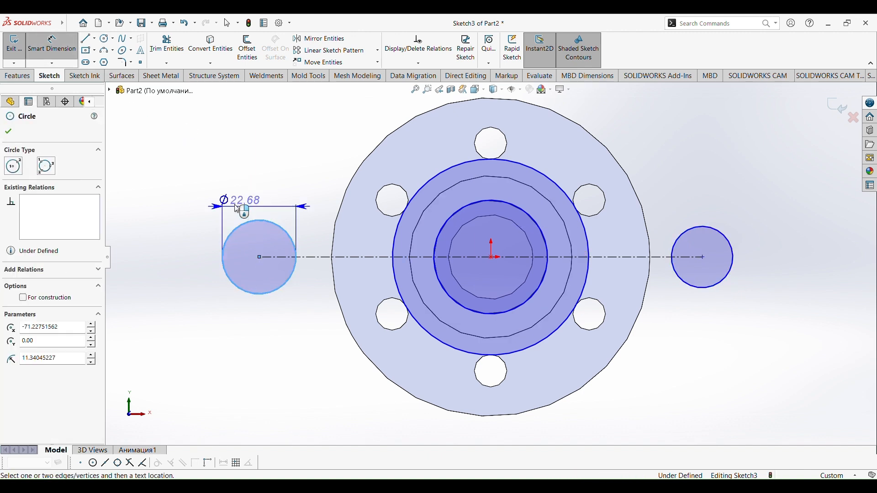
pyautogui.click(203, 179)
pyautogui.write('30')
pyautogui.press('Return')
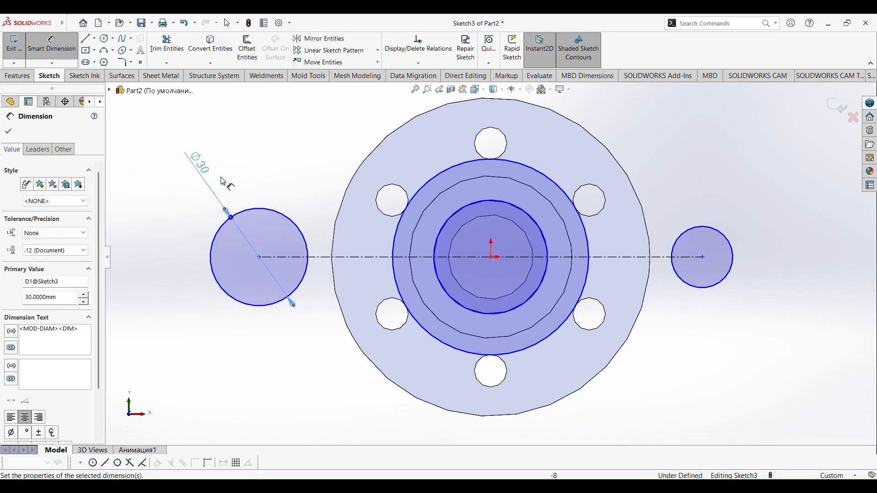
pyautogui.click(733, 241)
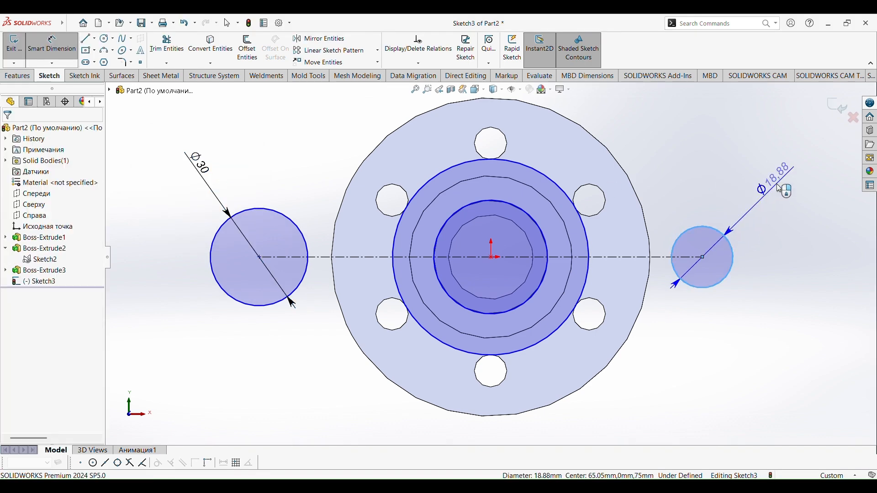
pyautogui.click(776, 184)
pyautogui.write('30')
pyautogui.press('Return')
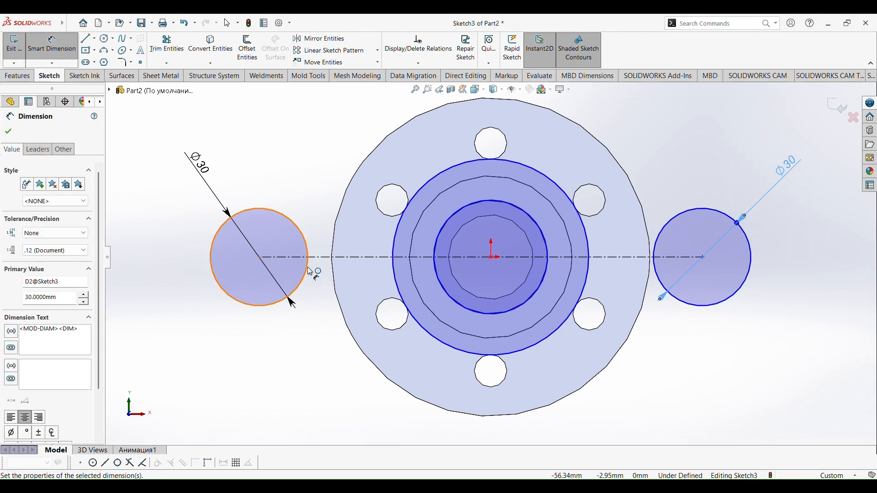
# Dimension the left centreline's length at 15 mm and the right centreline's length at 50 mm
pyautogui.click(330, 256)
pyautogui.click(334, 375)
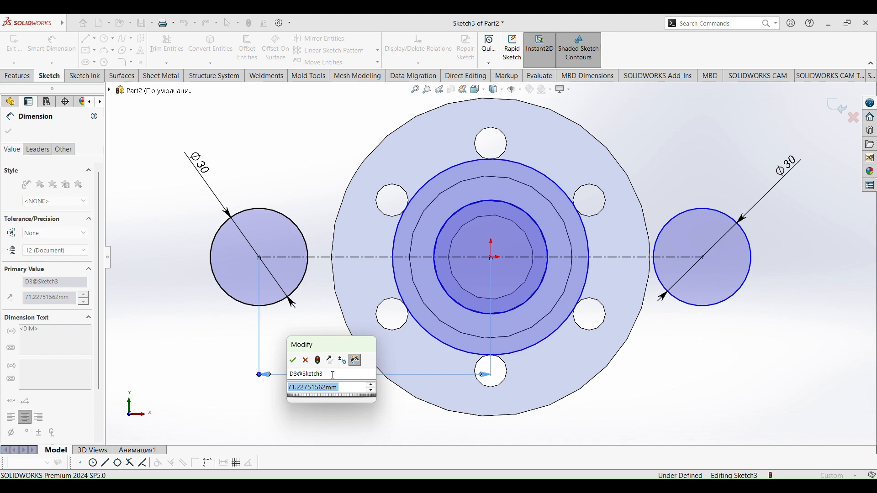
pyautogui.write('15')
pyautogui.press('Return')
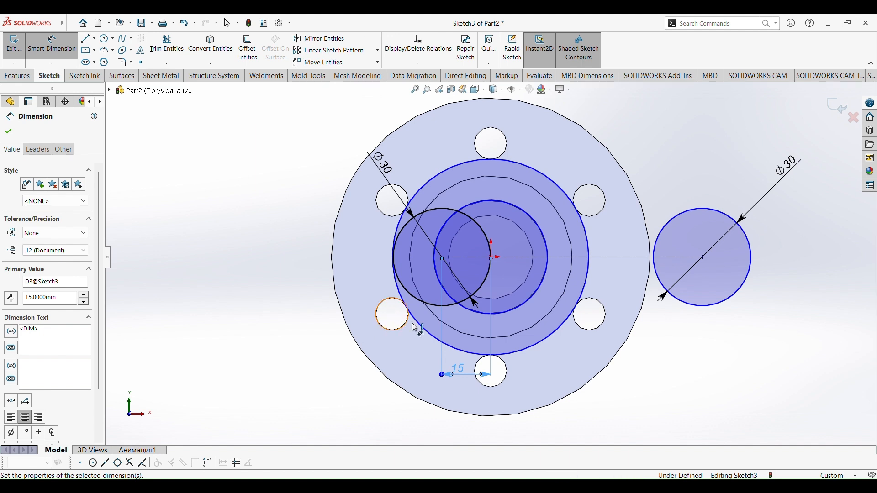
pyautogui.click(638, 261)
pyautogui.click(658, 355)
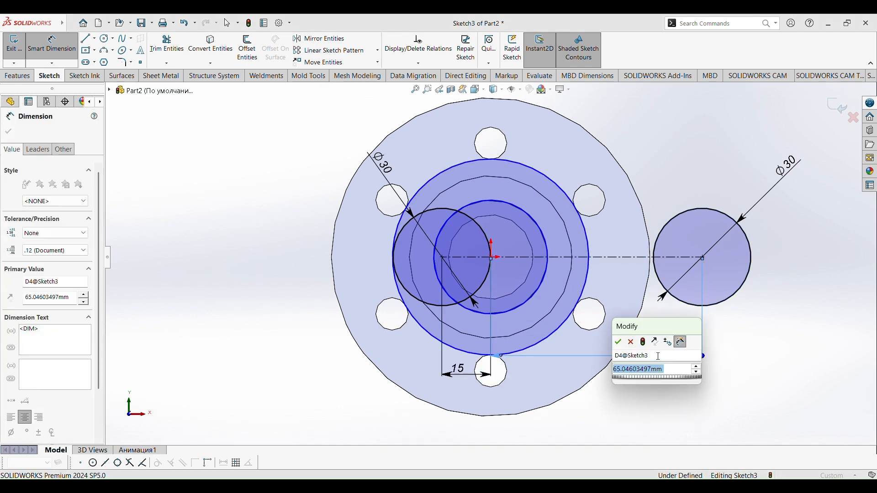
pyautogui.write('50')
pyautogui.press('Return')
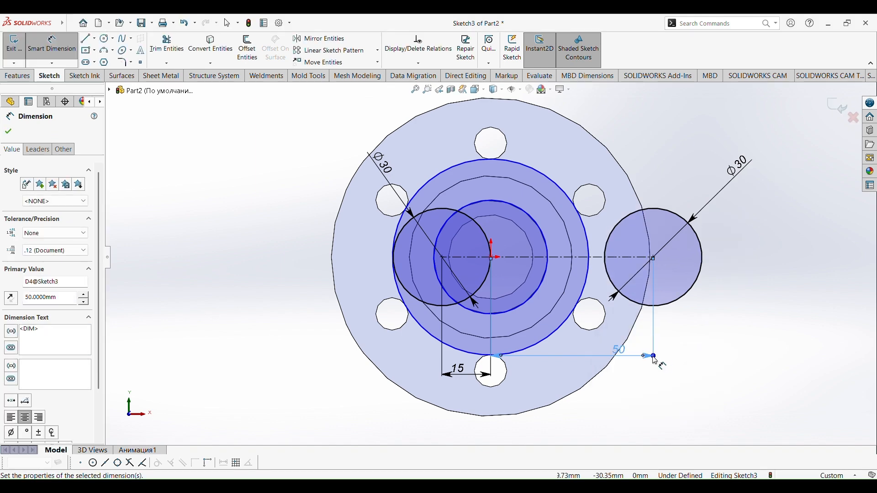
# Set the left centreline's length dimension to 50 mm
pyautogui.click(75, 51)
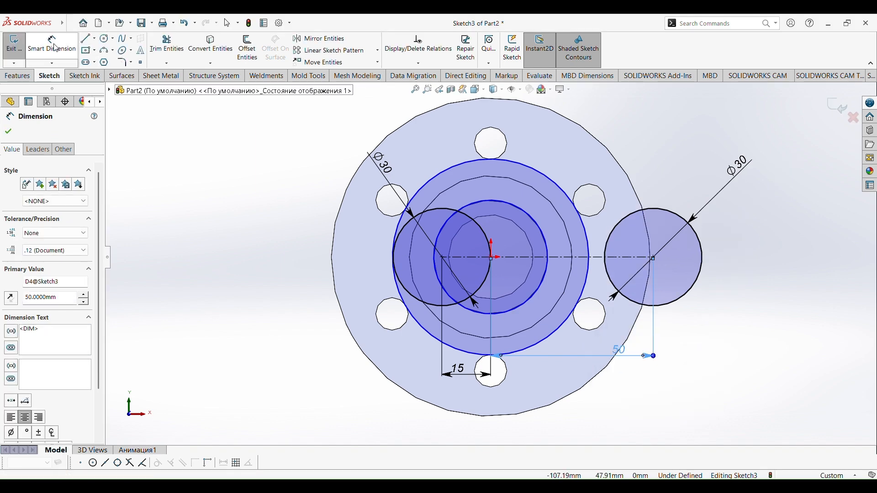
pyautogui.click(462, 370)
pyautogui.write('50')
pyautogui.press('Return')
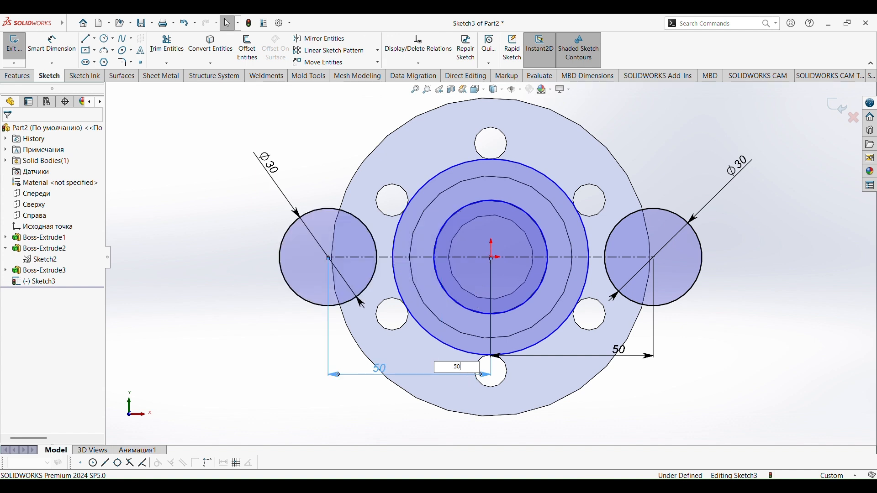
pyautogui.click(265, 246)
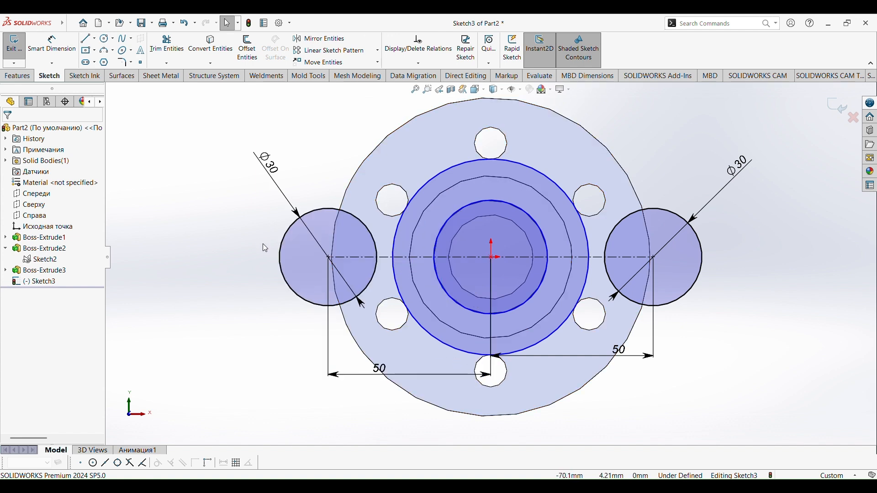
# Draw a line from the upper-left edge of the large central circle to the upper edge of the left 30 mm circle
pyautogui.click(89, 45)
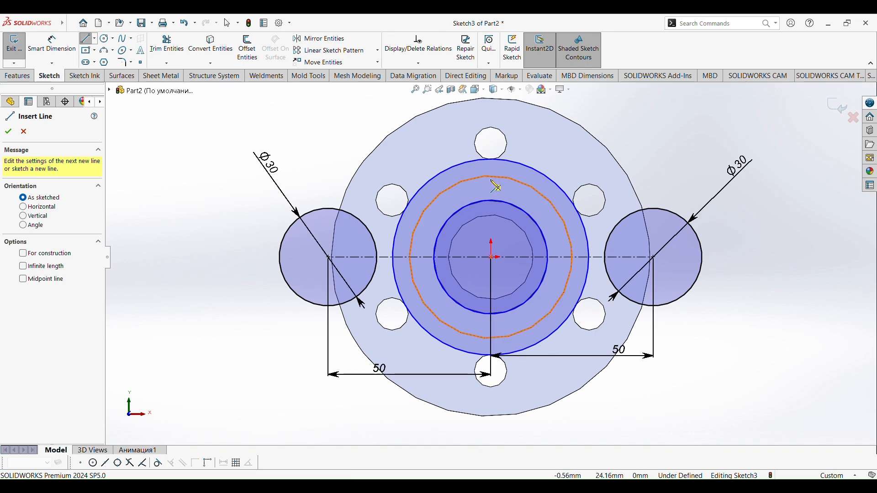
pyautogui.scroll(-5, 461, 197)
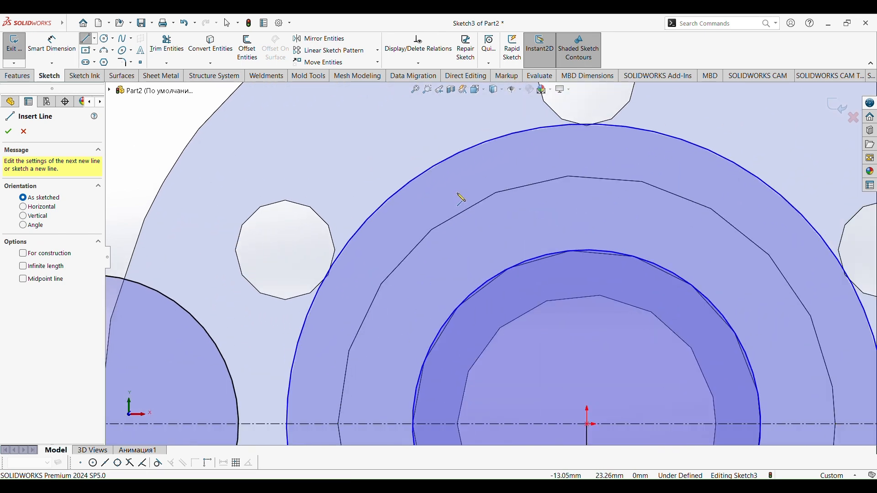
pyautogui.click(466, 154)
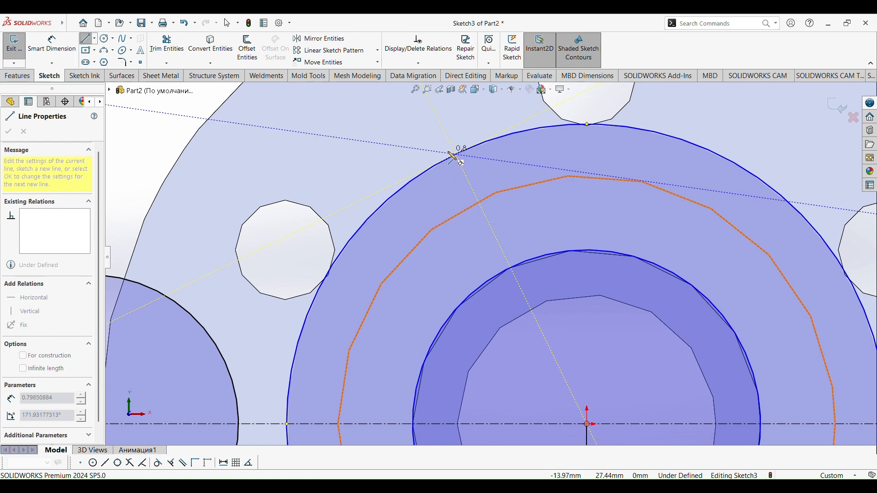
pyautogui.scroll(2, 366, 196)
pyautogui.scroll(2, 387, 220)
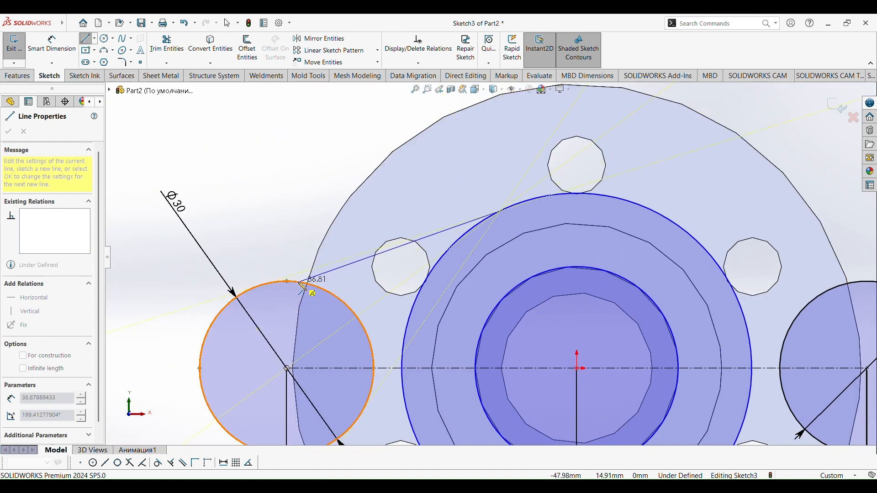
pyautogui.click(265, 285)
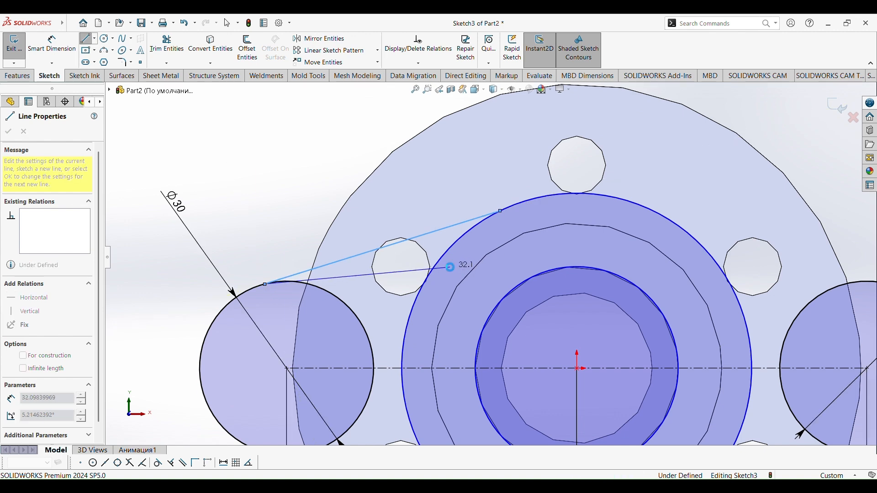
pyautogui.press('Escape')
# Add a tangent relation between the upper-left connecting line and the large central circle
pyautogui.scroll(-5, 507, 231)
pyautogui.scroll(-1, 506, 224)
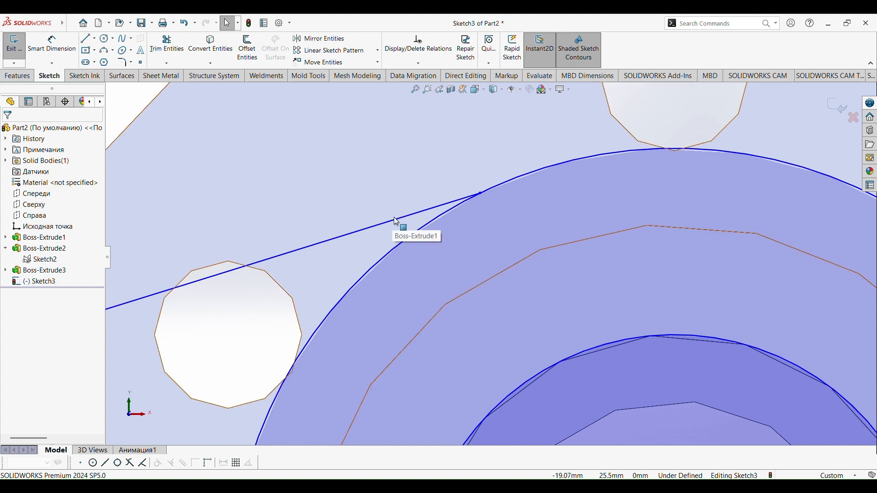
pyautogui.click(423, 226)
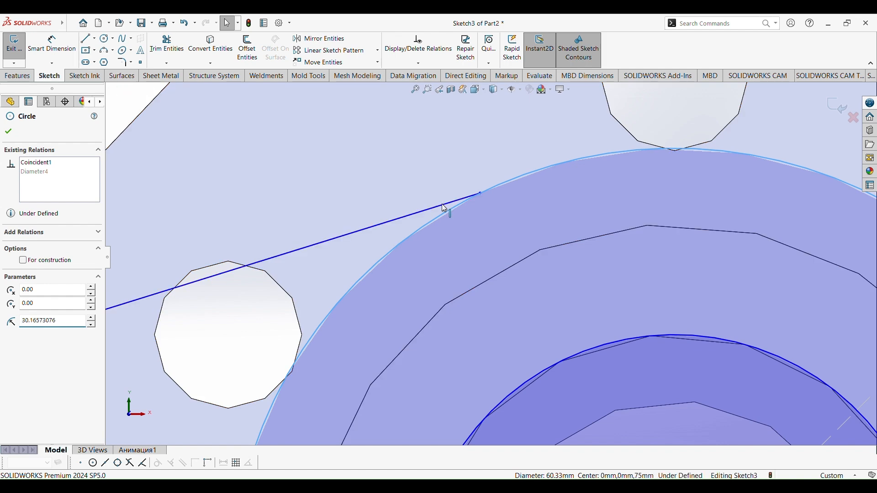
pyautogui.keyDown('ctrl'); pyautogui.click(441, 205); pyautogui.keyUp('ctrl')
pyautogui.click(14, 294)
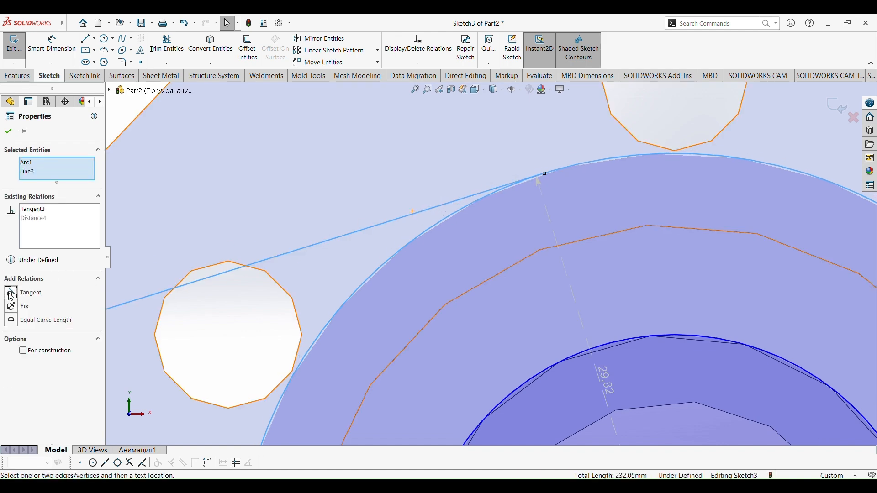
pyautogui.scroll(8, 295, 280)
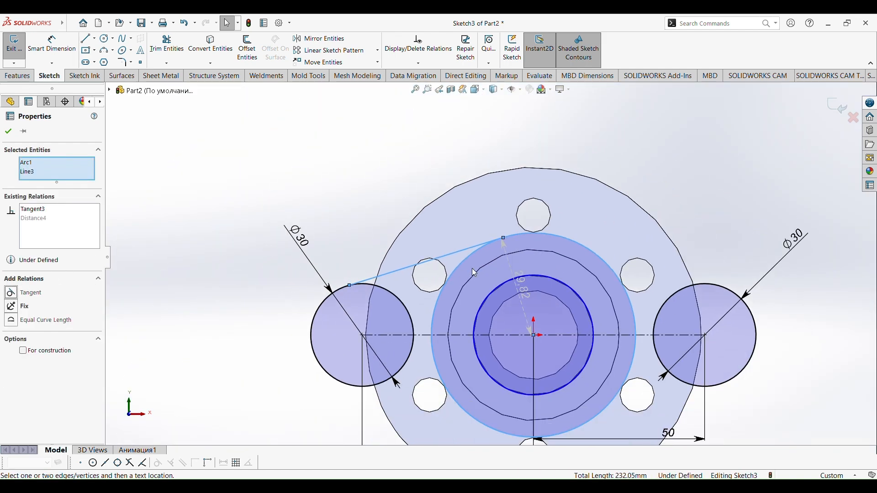
pyautogui.scroll(-2, 484, 267)
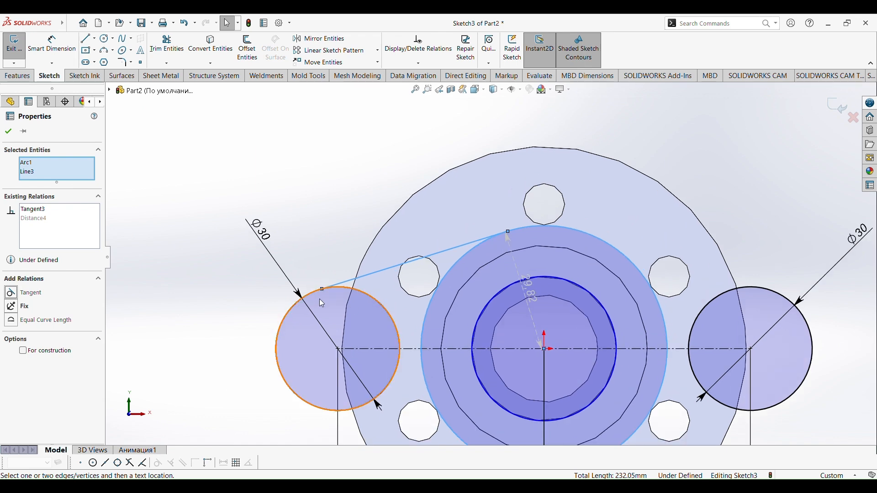
pyautogui.scroll(-4, 325, 297)
pyautogui.scroll(-2, 326, 293)
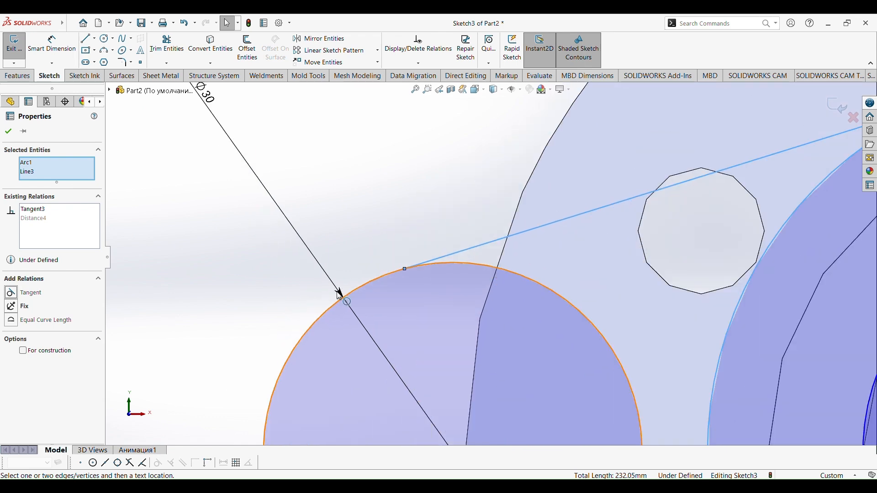
pyautogui.keyDown('ctrl'); pyautogui.click(386, 274); pyautogui.keyUp('ctrl')
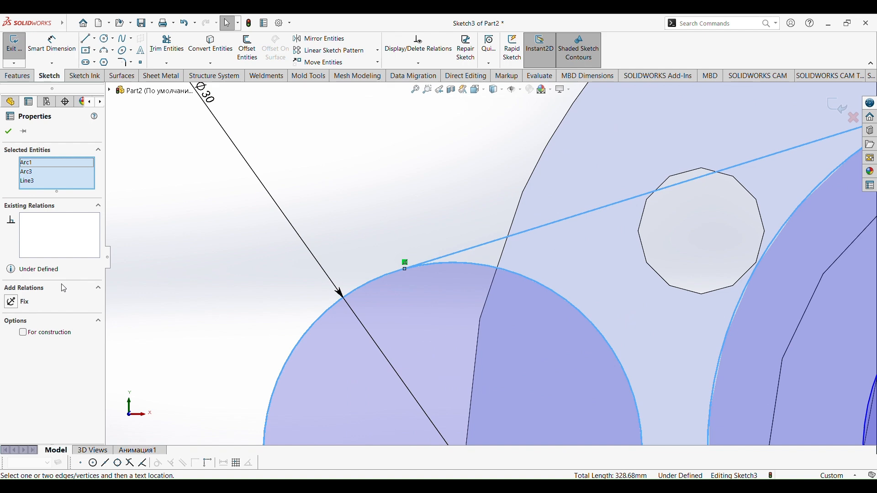
pyautogui.click(211, 263)
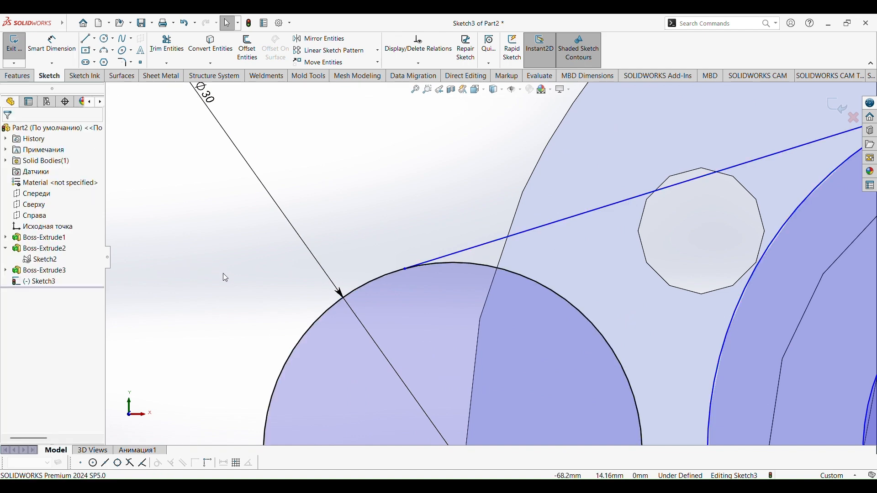
# Draw a line about 44 mm long from the lower edge of the left 30 mm circle to the large central circle's lower-left edge
pyautogui.scroll(5, 248, 287)
pyautogui.scroll(-3, 505, 319)
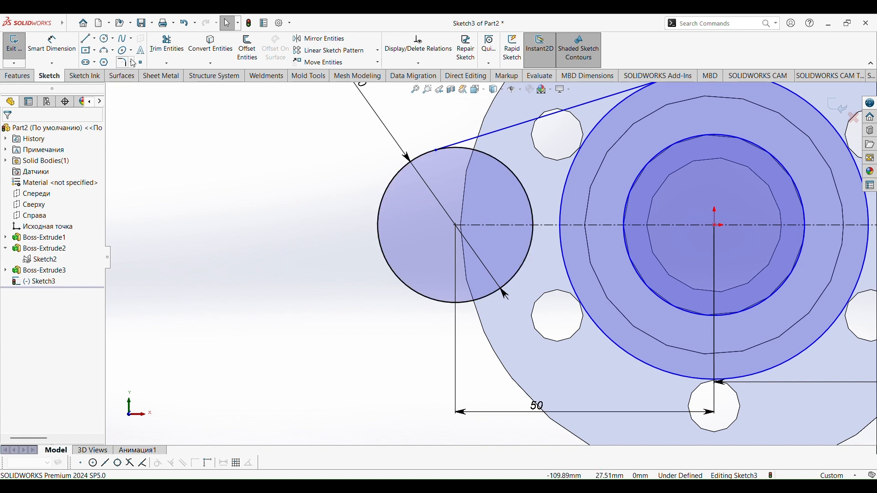
pyautogui.click(88, 40)
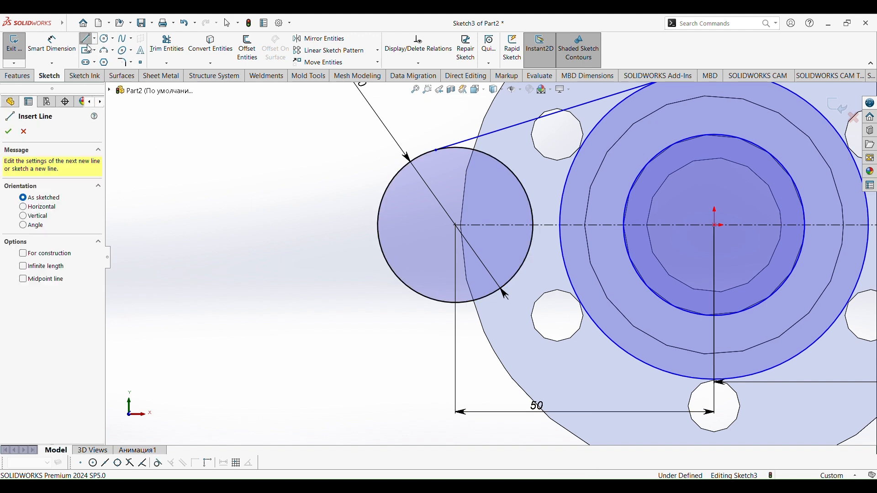
pyautogui.click(438, 302)
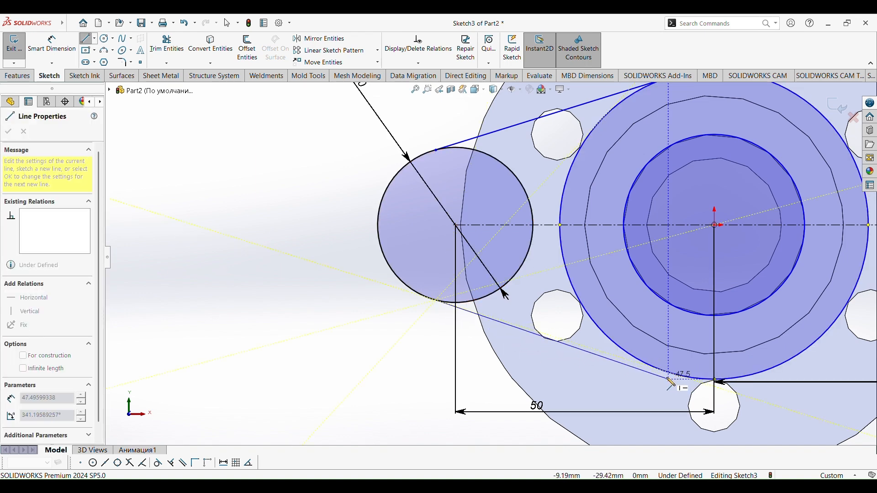
pyautogui.scroll(1, 672, 379)
pyautogui.scroll(3, 515, 266)
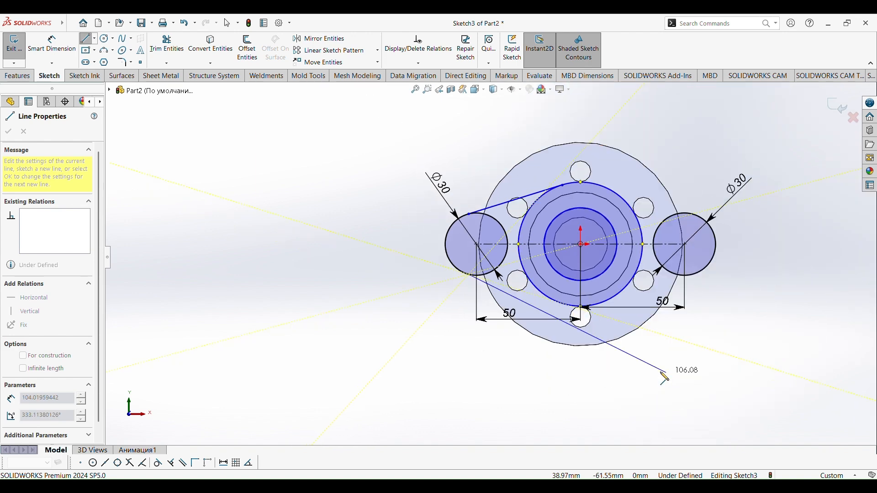
pyautogui.scroll(-7, 516, 263)
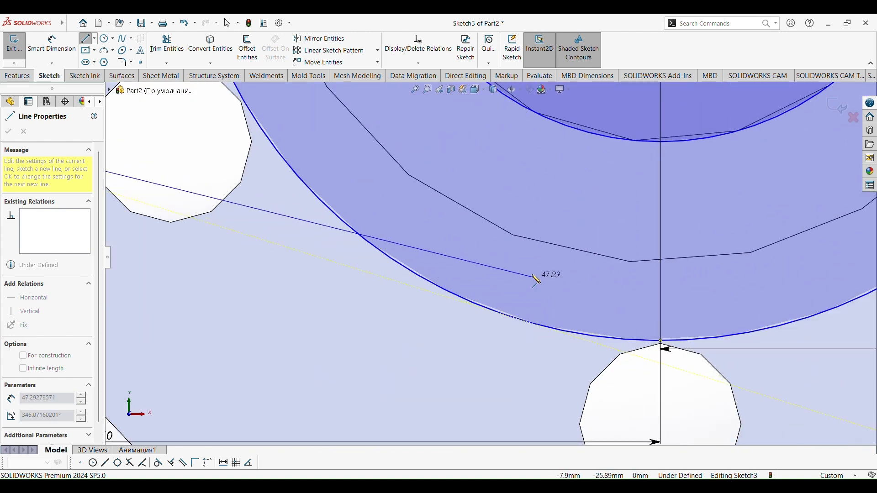
pyautogui.click(474, 303)
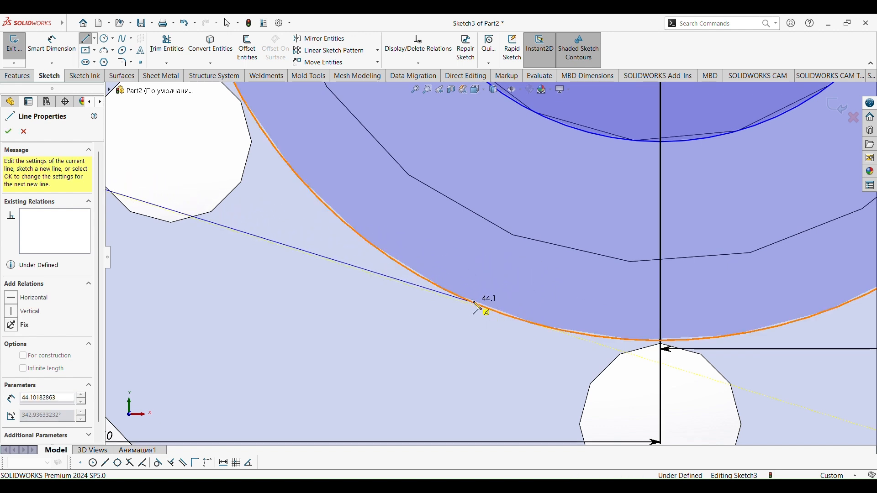
pyautogui.press('Escape')
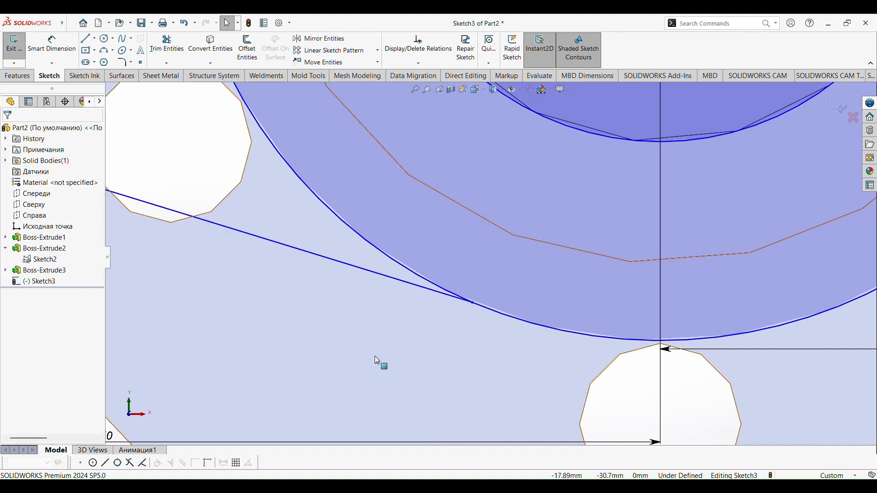
# Add a tangent relation between the lower-left connecting line and the large central circle
pyautogui.click(392, 261)
pyautogui.keyDown('ctrl'); pyautogui.click(402, 281); pyautogui.keyUp('ctrl')
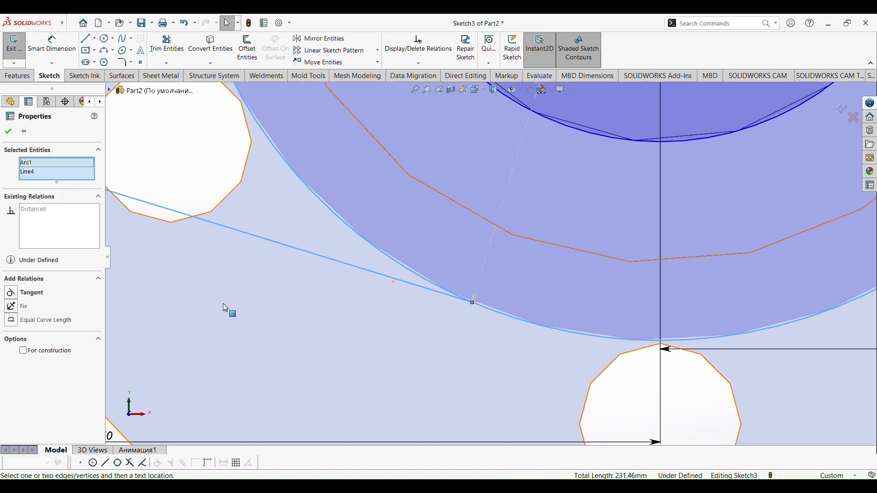
pyautogui.click(11, 293)
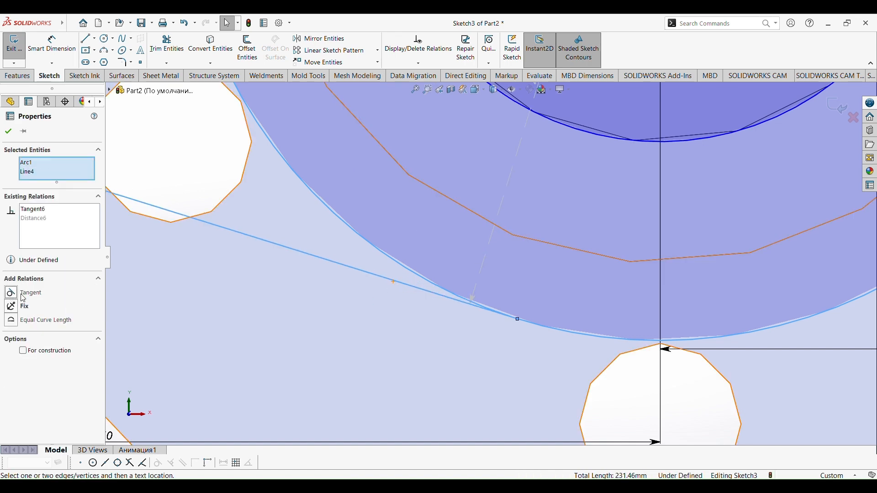
pyautogui.click(8, 131)
pyautogui.scroll(5, 369, 382)
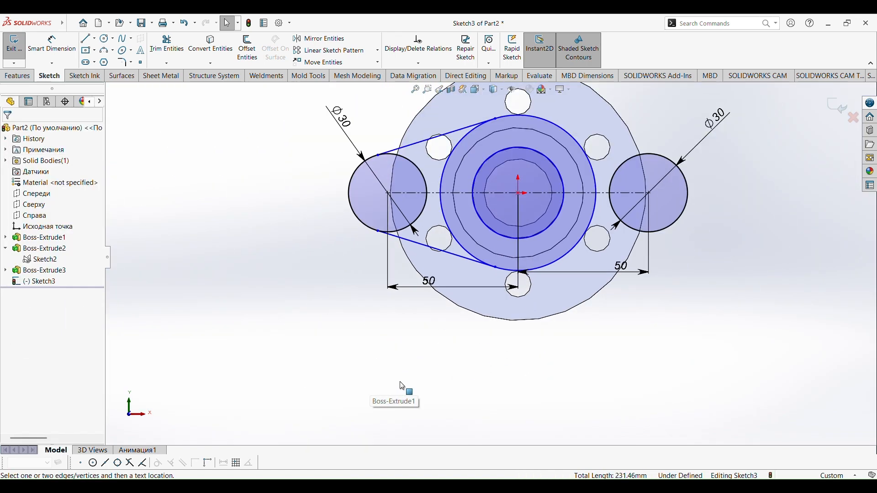
# Draw a vertical centreline about 12 mm long upward from the origin
pyautogui.scroll(-8, 479, 192)
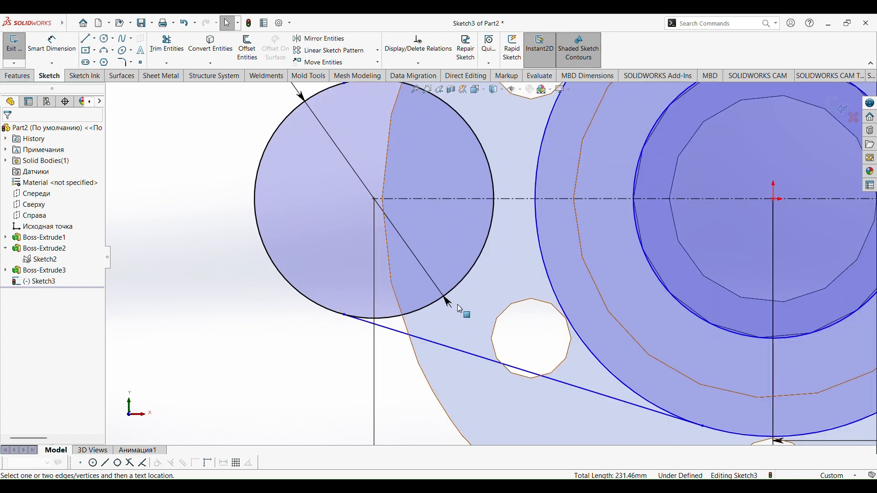
pyautogui.scroll(4, 457, 304)
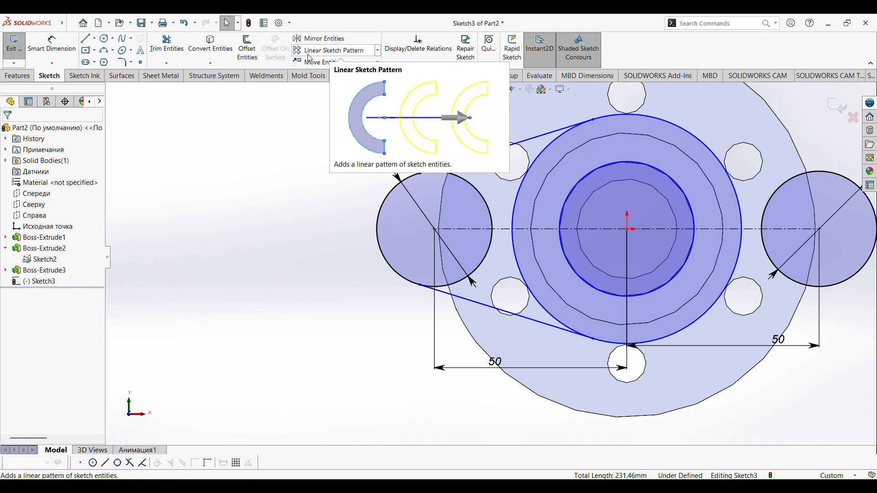
pyautogui.click(94, 39)
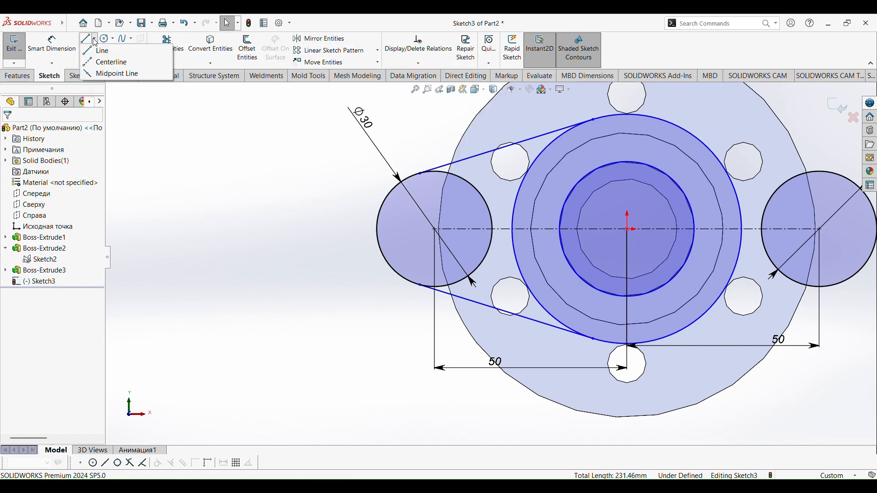
pyautogui.click(109, 61)
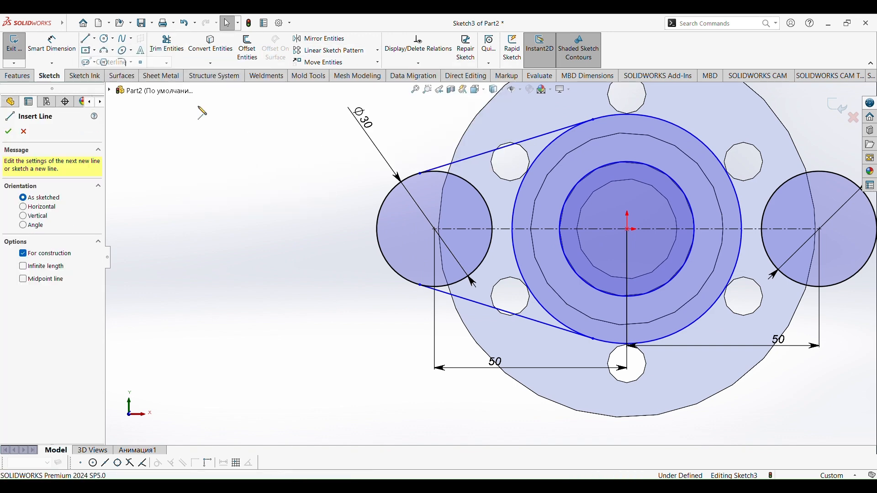
pyautogui.click(628, 230)
pyautogui.click(627, 182)
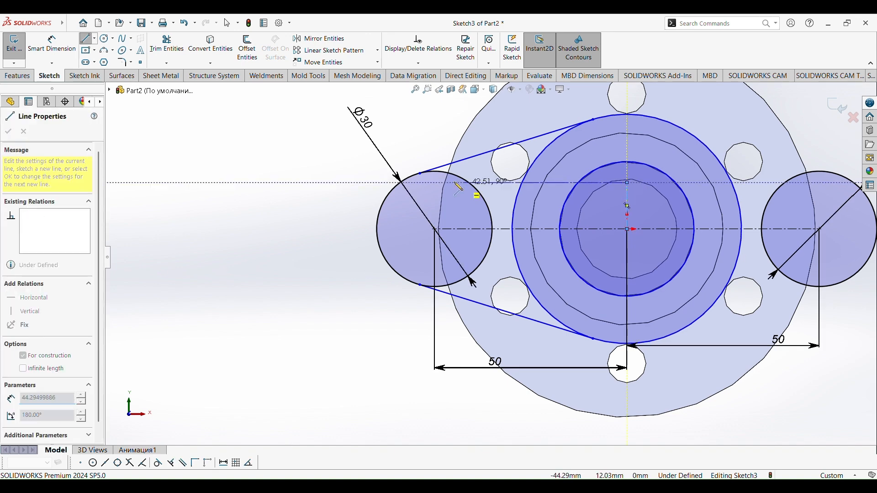
# Mirror the upper and lower connecting lines about the vertical centreline, keeping the originals
pyautogui.click(316, 40)
pyautogui.click(316, 41)
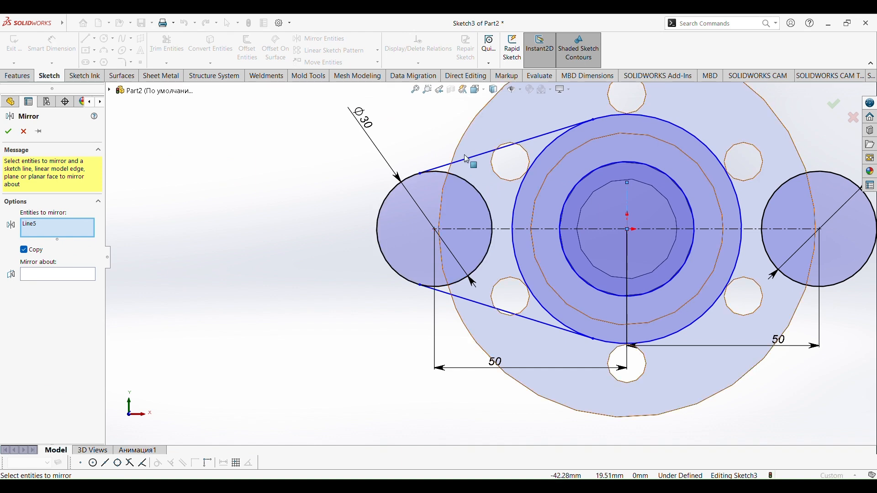
pyautogui.click(476, 303)
pyautogui.click(69, 300)
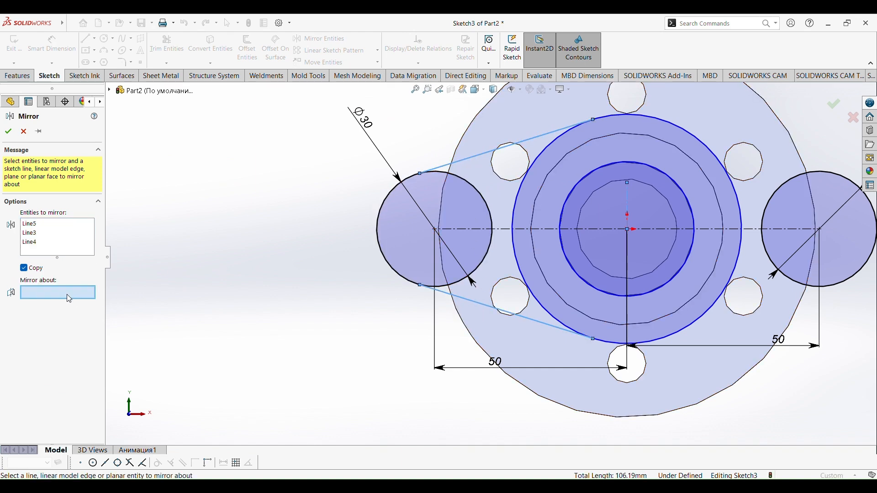
pyautogui.click(629, 202)
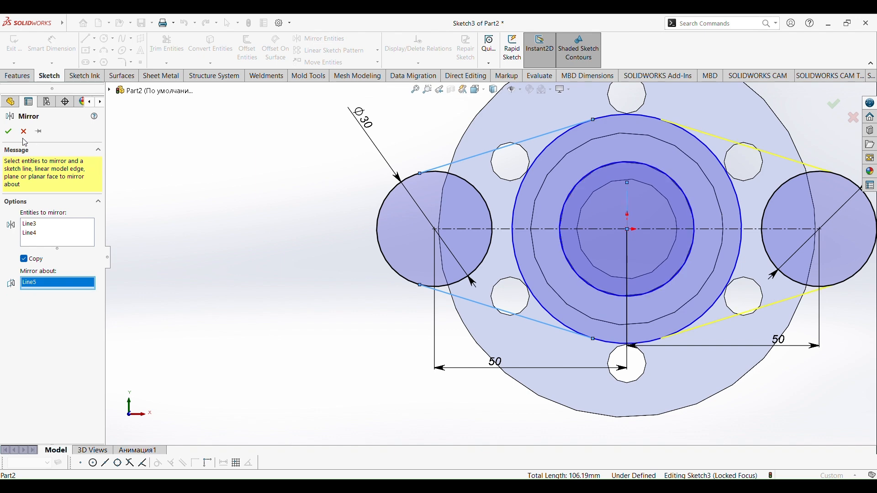
pyautogui.click(8, 132)
# Power-trim the left 30 mm circle's inner arc and the large central circle's left arc between the connecting lines
pyautogui.scroll(5, 381, 273)
pyautogui.scroll(-3, 571, 264)
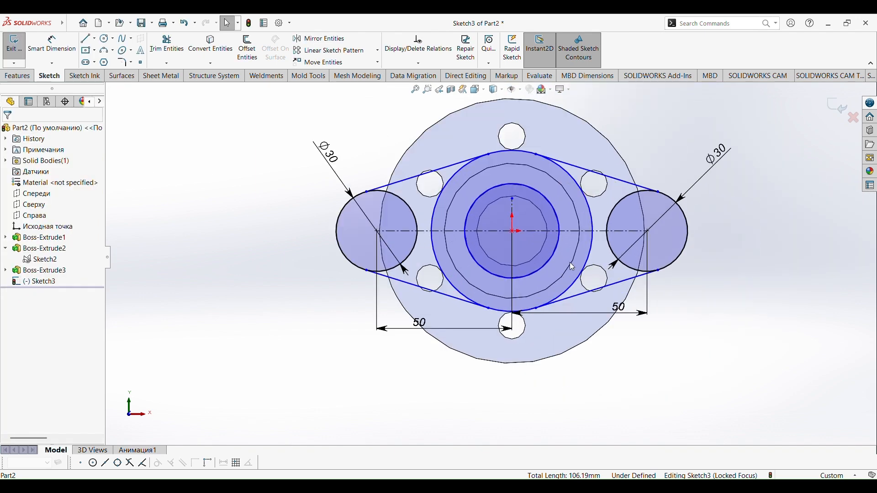
pyautogui.click(172, 58)
pyautogui.scroll(-3, 382, 249)
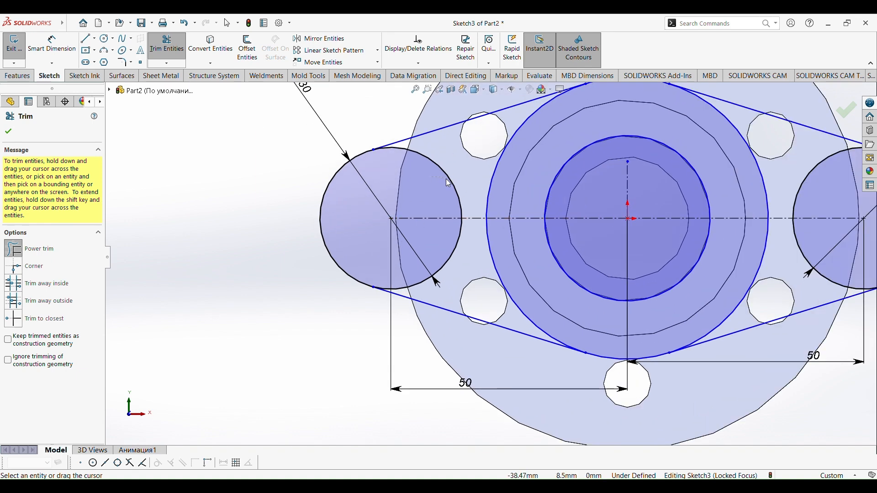
pyautogui.moveTo(445, 179); pyautogui.dragTo(451, 179)
pyautogui.moveTo(440, 242); pyautogui.dragTo(492, 249)
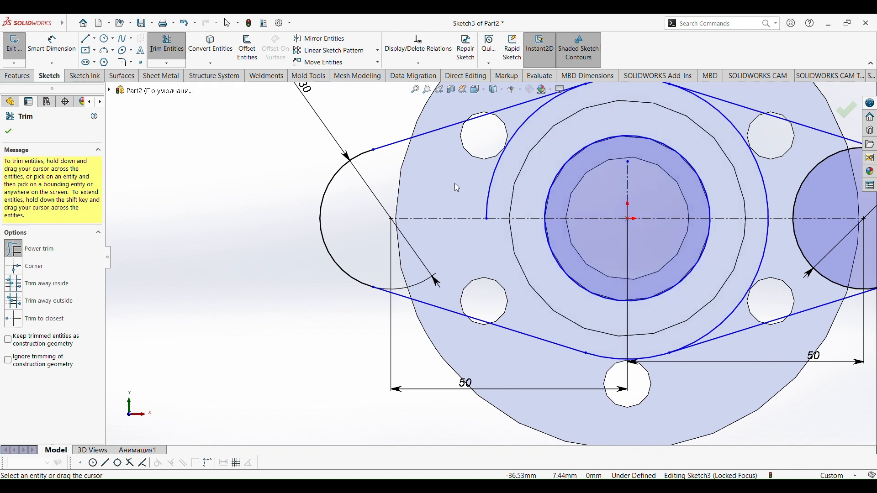
pyautogui.scroll(3, 494, 189)
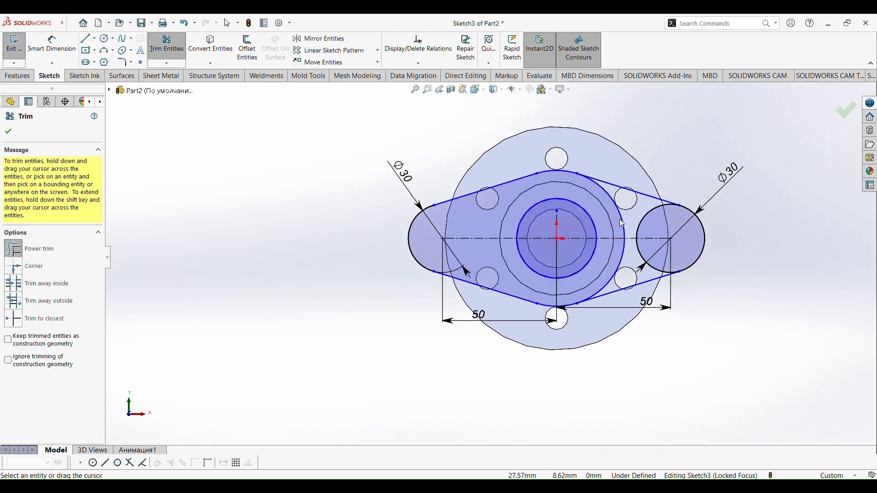
# Power-trim the large central circle's right arc and the right 30 mm circle's inner arc between the connecting lines
pyautogui.scroll(-5, 609, 220)
pyautogui.moveTo(553, 218)
pyautogui.mouseDown()
pyautogui.moveTo(589, 260)
pyautogui.moveTo(573, 307)
pyautogui.moveTo(618, 310)
pyautogui.mouseUp()
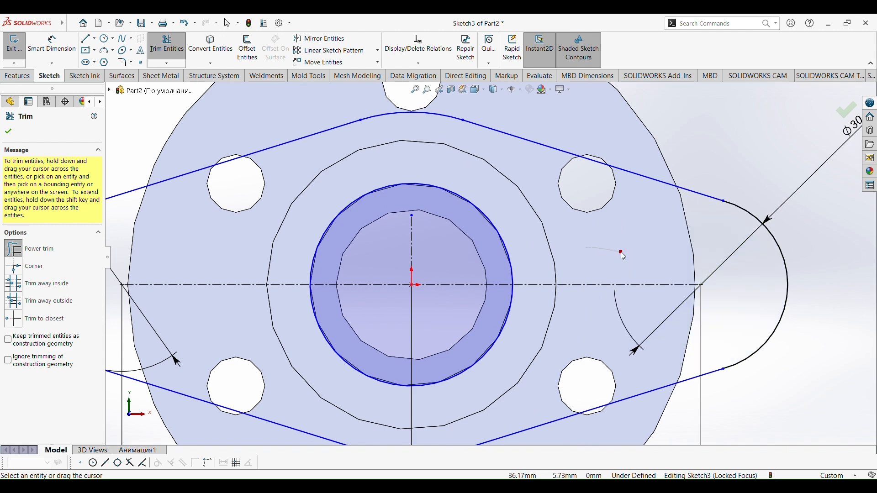
pyautogui.scroll(4, 624, 258)
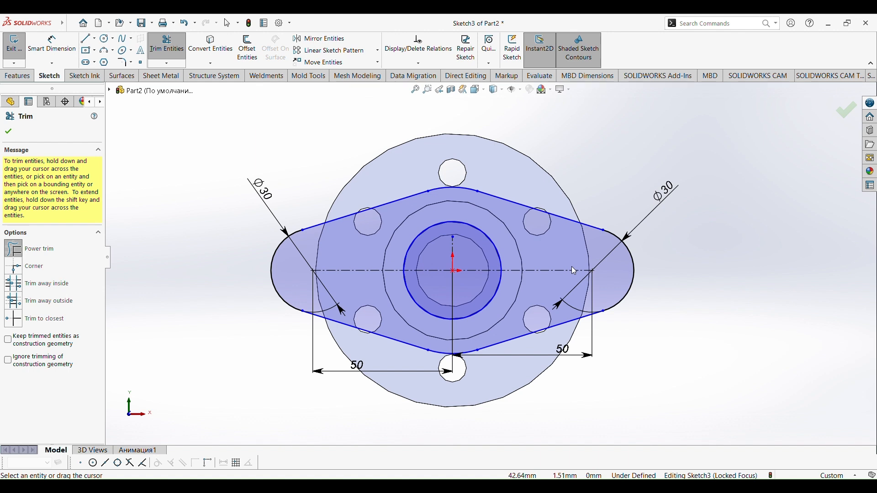
pyautogui.scroll(-2, 574, 270)
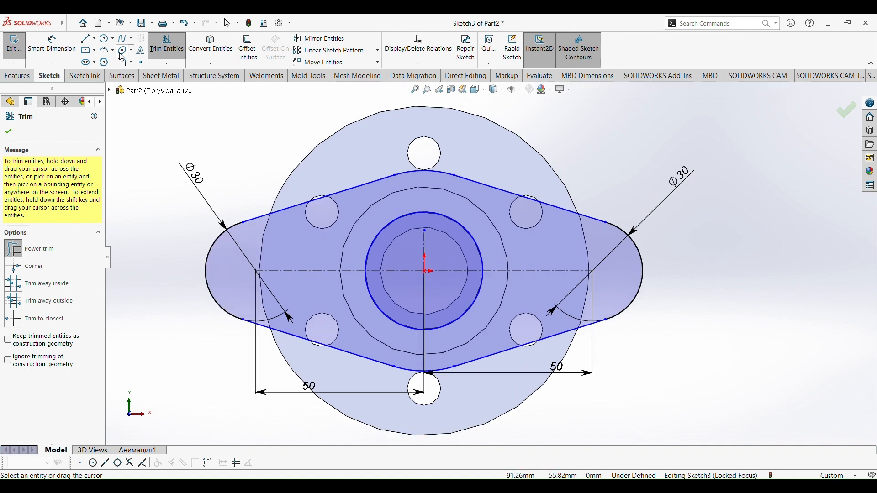
# Sketch a hole circle of about 20 mm diameter at the left lobe's centre and one of about 12.4 mm at the right lobe's centre
pyautogui.click(106, 39)
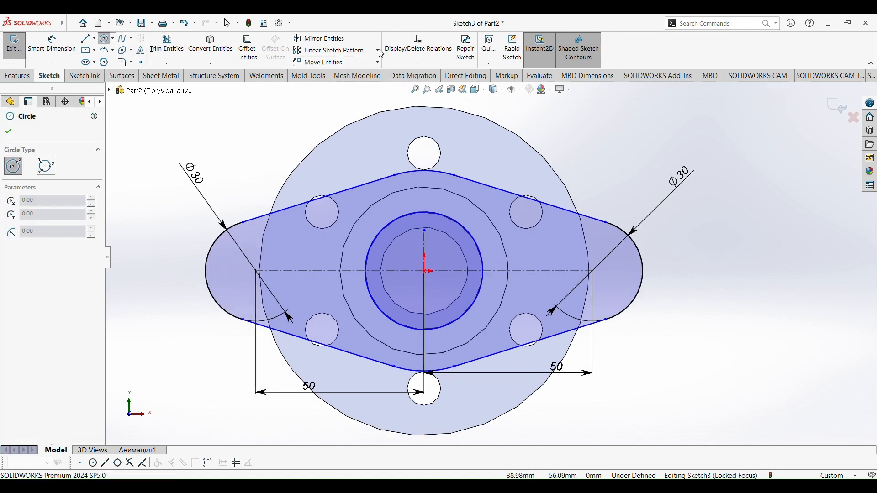
pyautogui.click(256, 271)
pyautogui.click(280, 295)
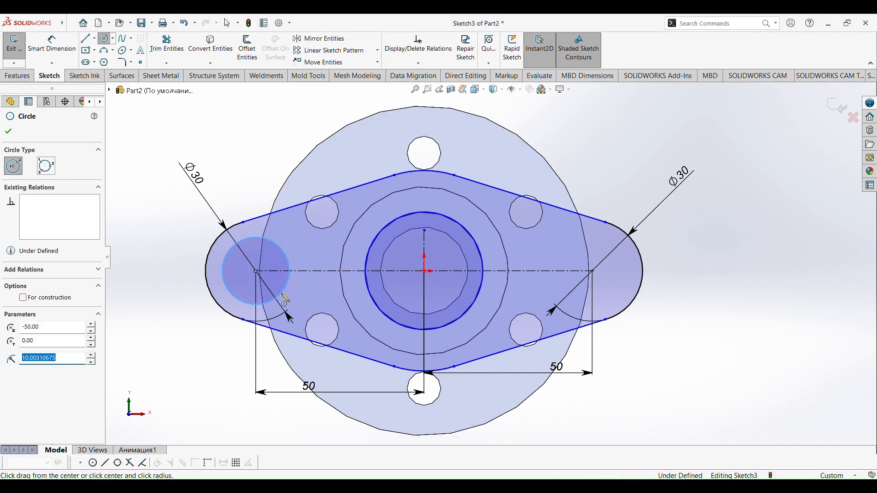
pyautogui.click(593, 272)
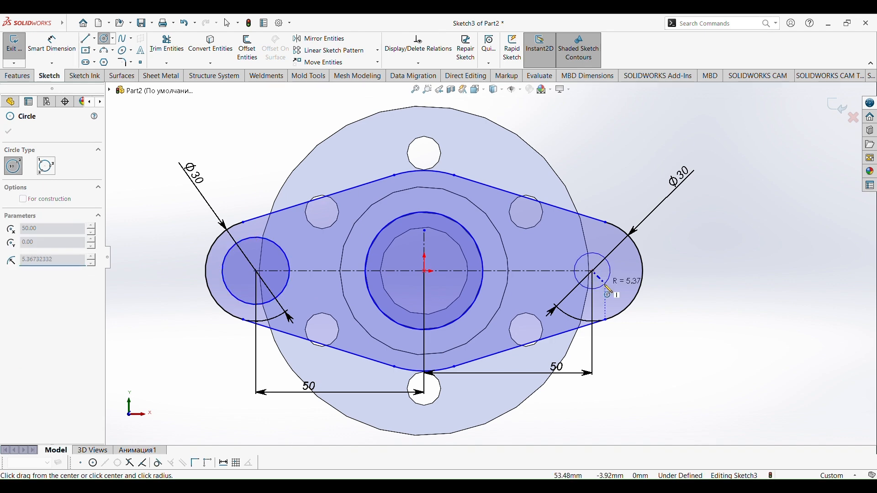
pyautogui.click(610, 284)
# Dimension the left lobe's hole circle at 12 mm diameter
pyautogui.click(51, 45)
pyautogui.click(223, 259)
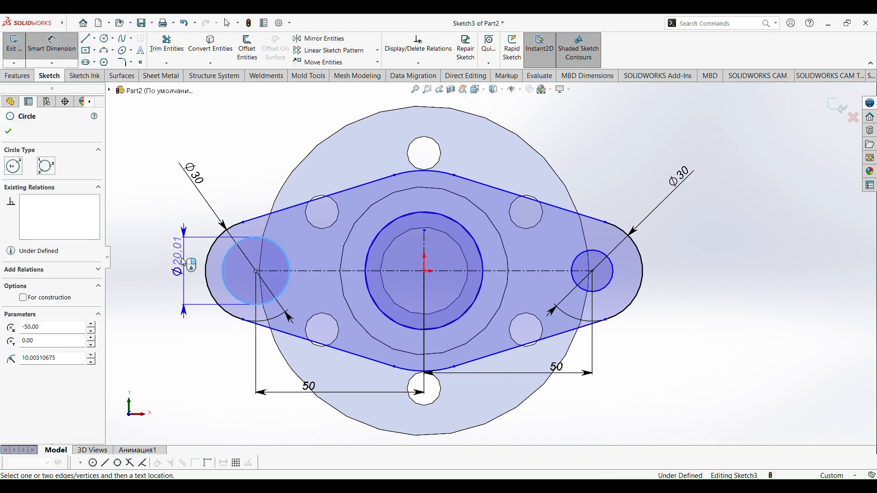
pyautogui.click(162, 263)
pyautogui.press('Return')
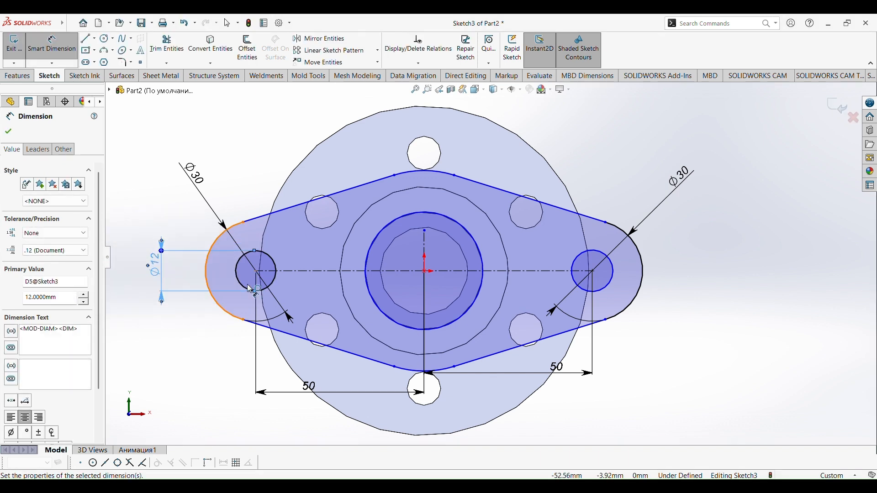
# Dimension the right lobe's hole circle at 12 mm diameter and finish dimensioning
pyautogui.click(613, 276)
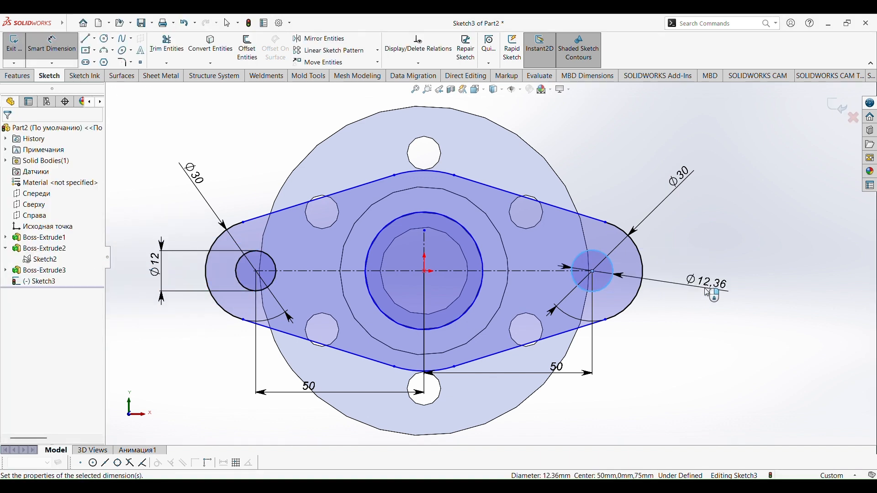
pyautogui.click(661, 287)
pyautogui.write('12')
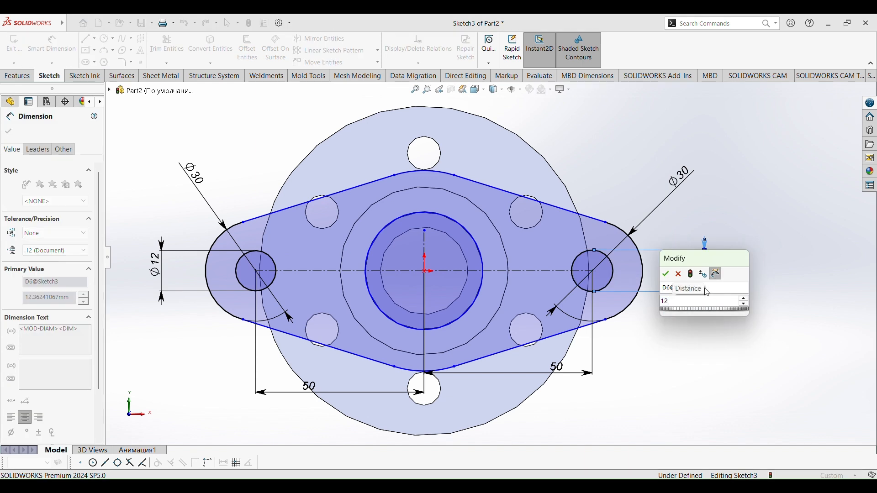
pyautogui.press('Return')
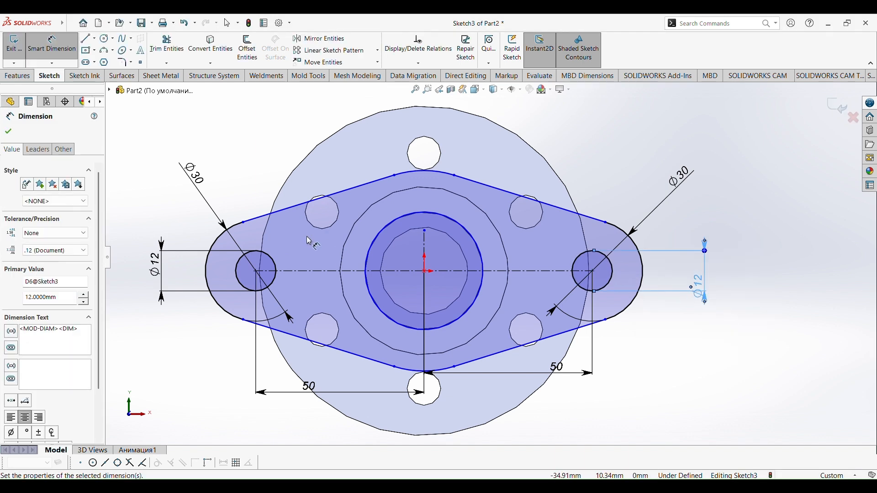
pyautogui.click(9, 133)
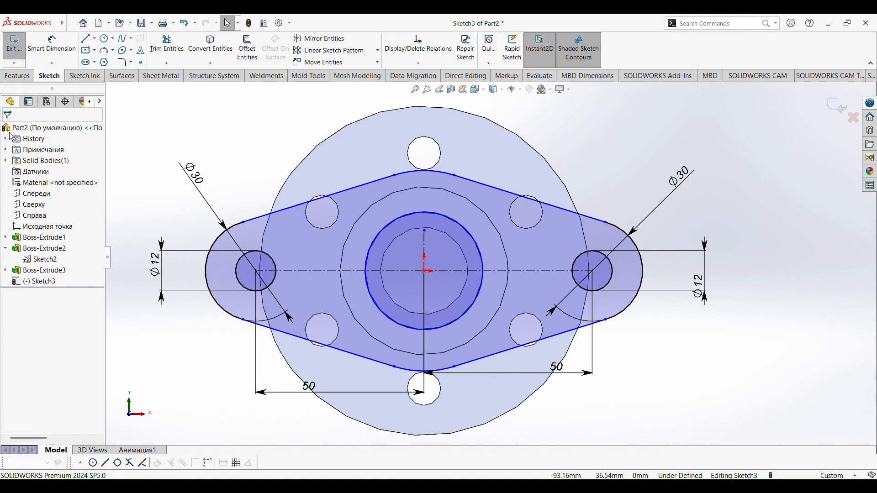
# Extrude the two-lobed flange sketch with its holes as a blind boss 15 mm deep from the sketch plane
pyautogui.click(22, 77)
pyautogui.click(19, 47)
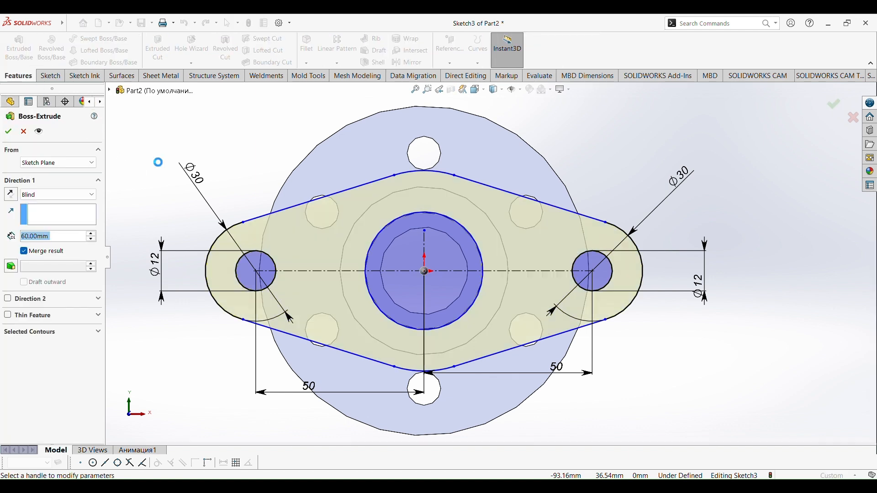
pyautogui.write('15')
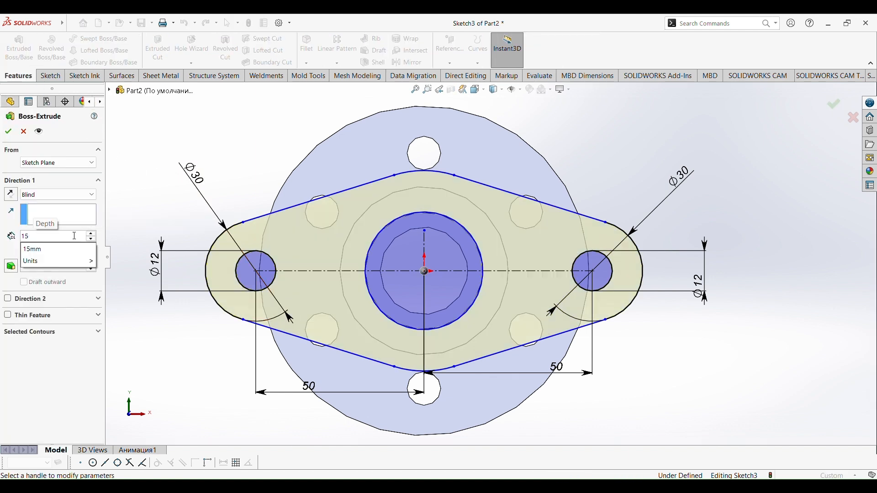
pyautogui.press('Return')
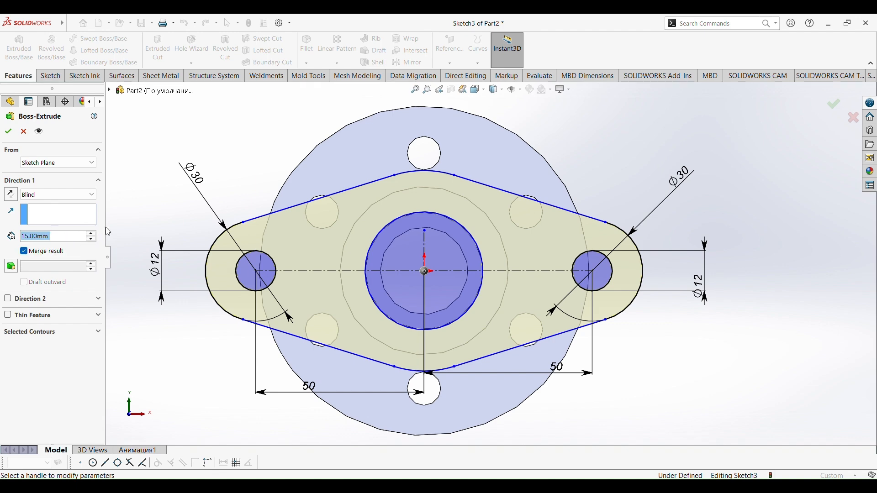
pyautogui.click(9, 132)
# Apply the brushed nickel metal appearance to the whole part
pyautogui.scroll(-2, 257, 357)
pyautogui.moveTo(252, 402); pyautogui.dragTo(200, 334, button='middle')
pyautogui.scroll(3, 206, 339)
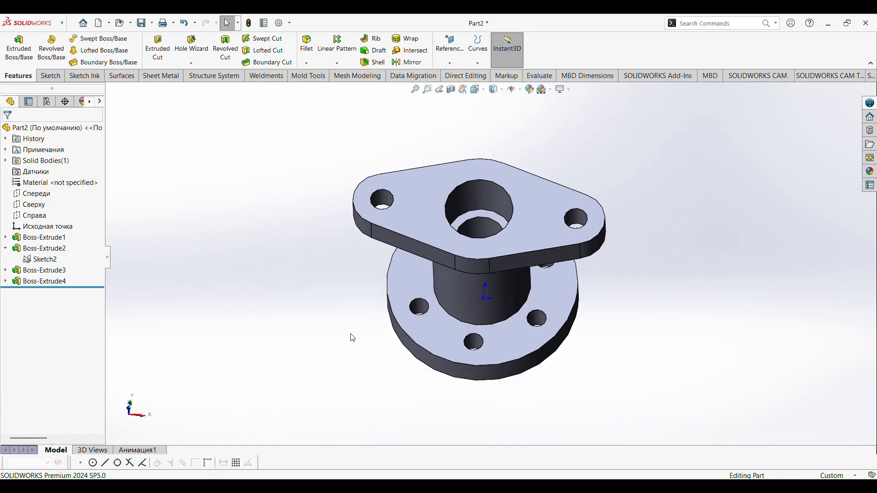
pyautogui.scroll(-1, 343, 335)
pyautogui.scroll(1, 344, 335)
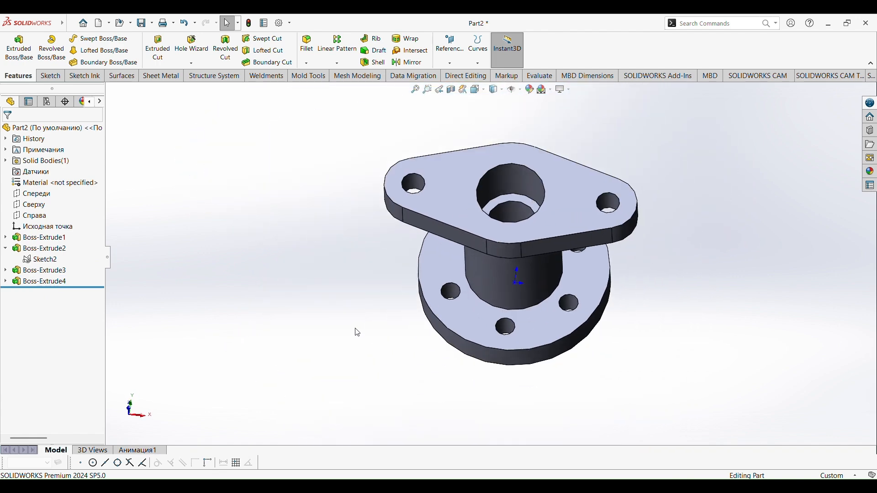
pyautogui.moveTo(538, 106); pyautogui.dragTo(155, 153, button='middle')
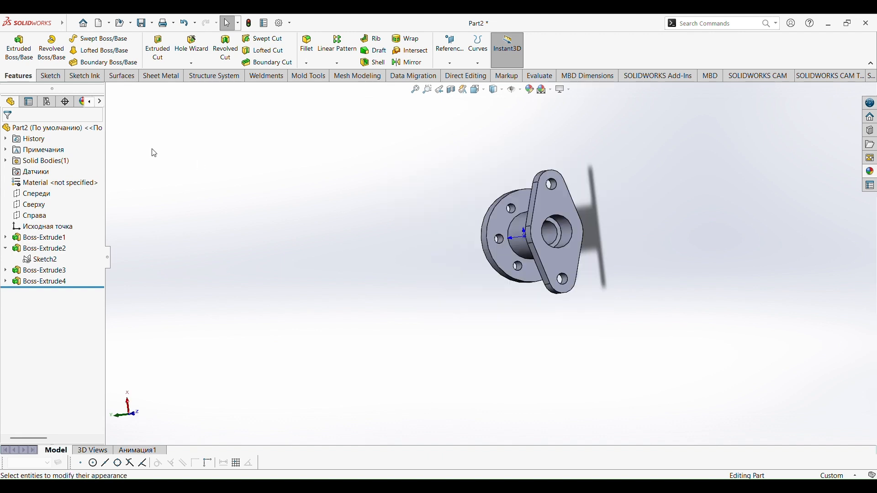
pyautogui.click(530, 90)
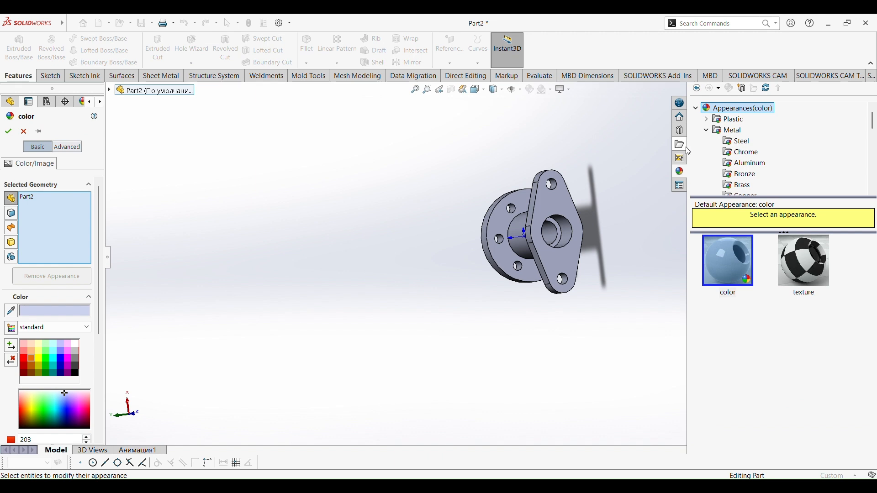
pyautogui.scroll(-2, 752, 153)
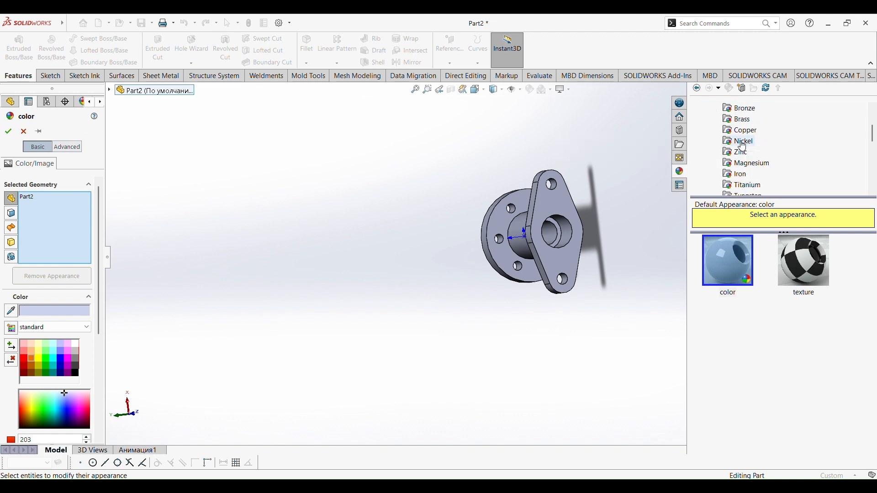
pyautogui.click(743, 143)
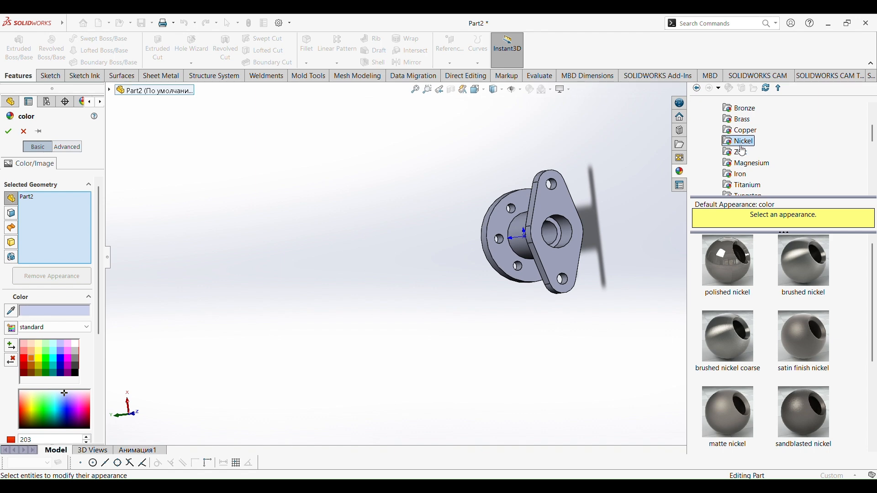
pyautogui.click(818, 257)
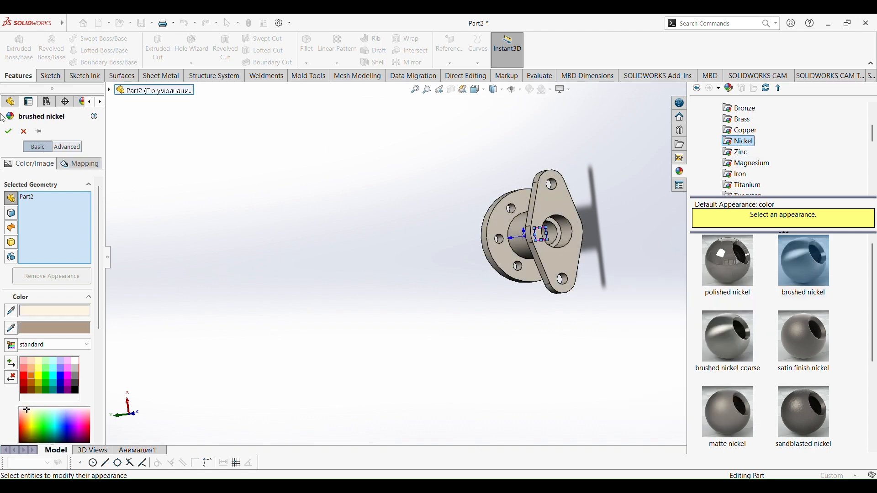
pyautogui.click(9, 132)
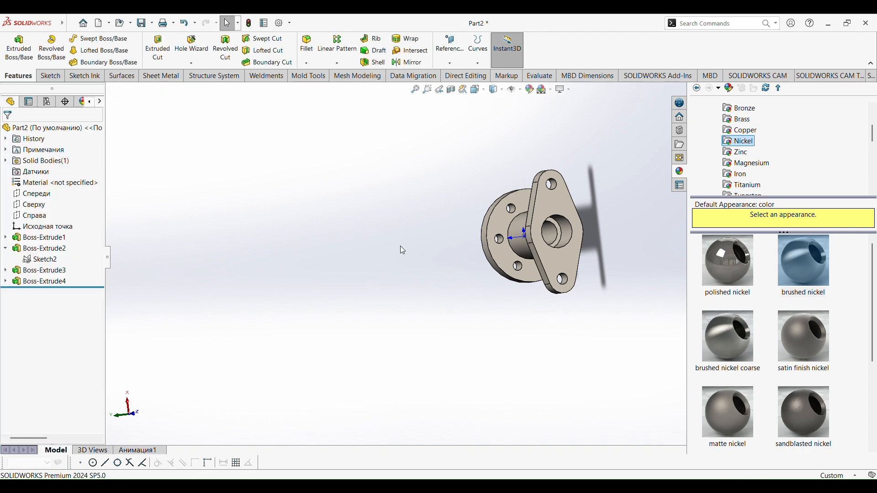
pyautogui.click(401, 249)
# Examine the finished double-flange part from several sides, including the standard front and isometric views
pyautogui.moveTo(719, 245); pyautogui.dragTo(689, 194, button='middle')
pyautogui.moveTo(581, 208); pyautogui.dragTo(686, 376, button='middle')
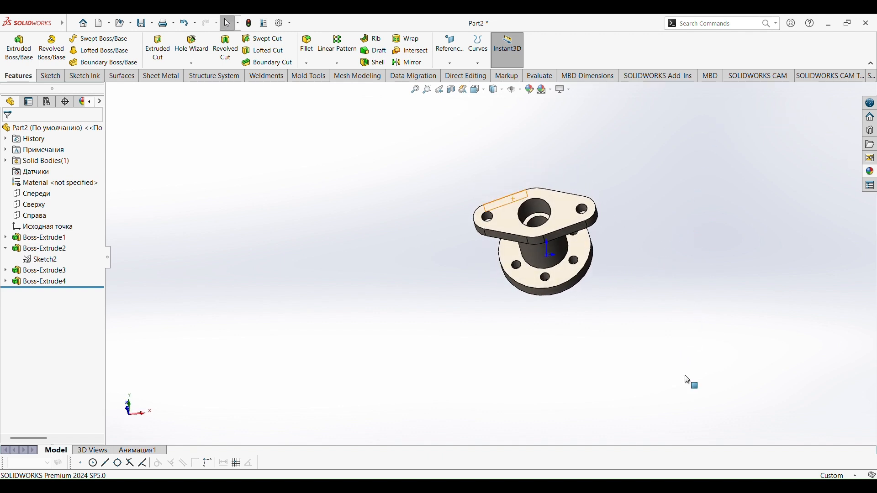
pyautogui.moveTo(663, 281); pyautogui.dragTo(713, 312, button='middle')
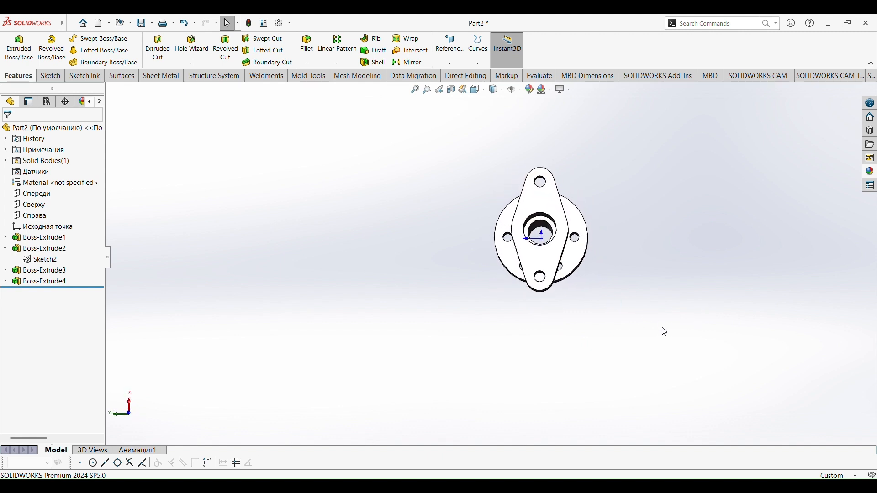
pyautogui.press('f')
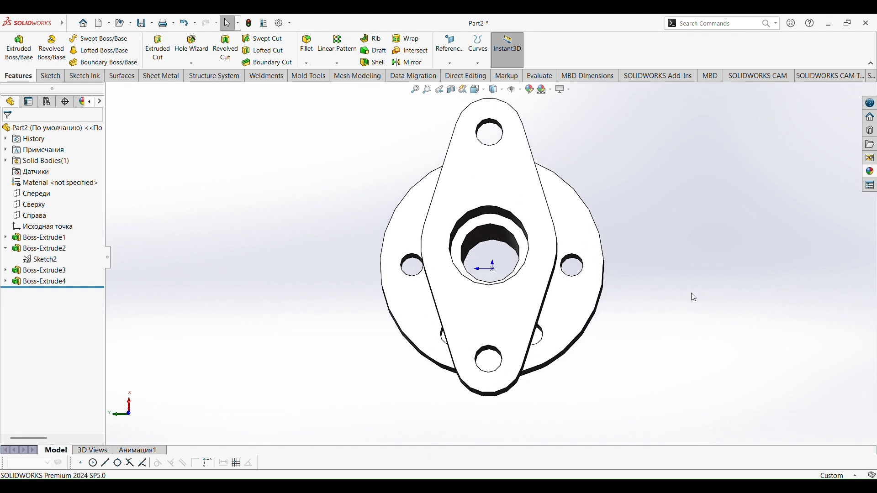
pyautogui.click(485, 92)
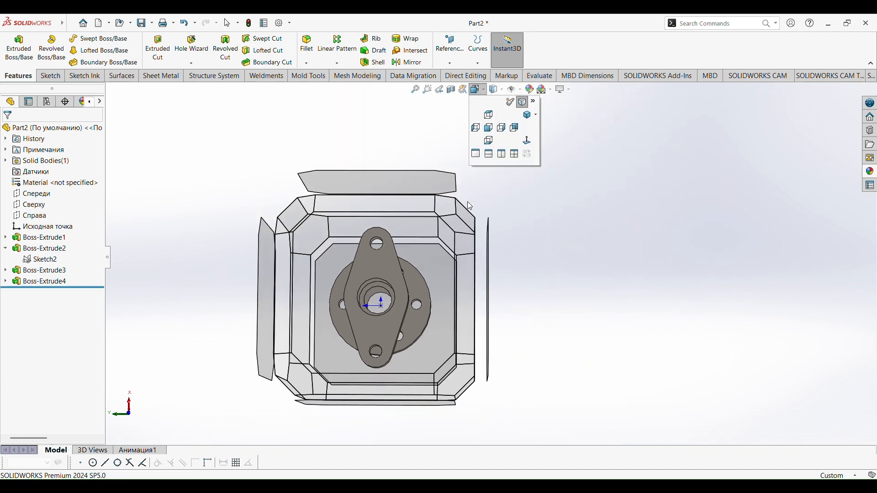
pyautogui.click(488, 129)
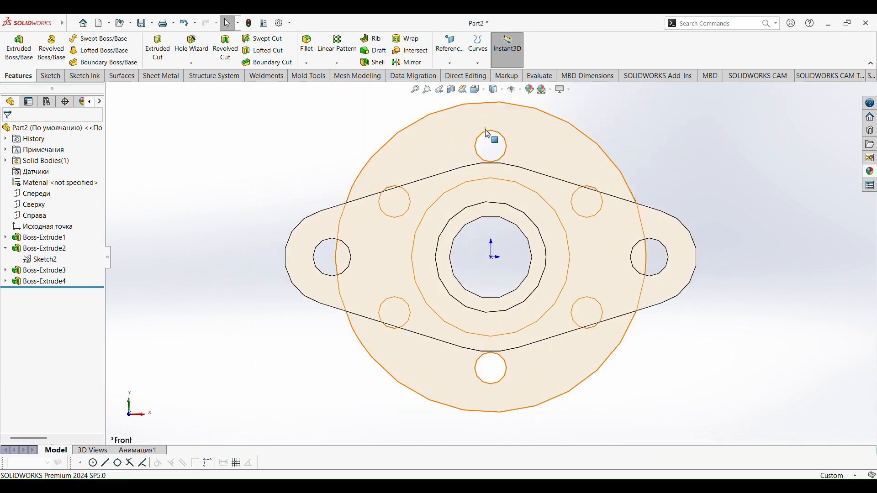
pyautogui.click(486, 94)
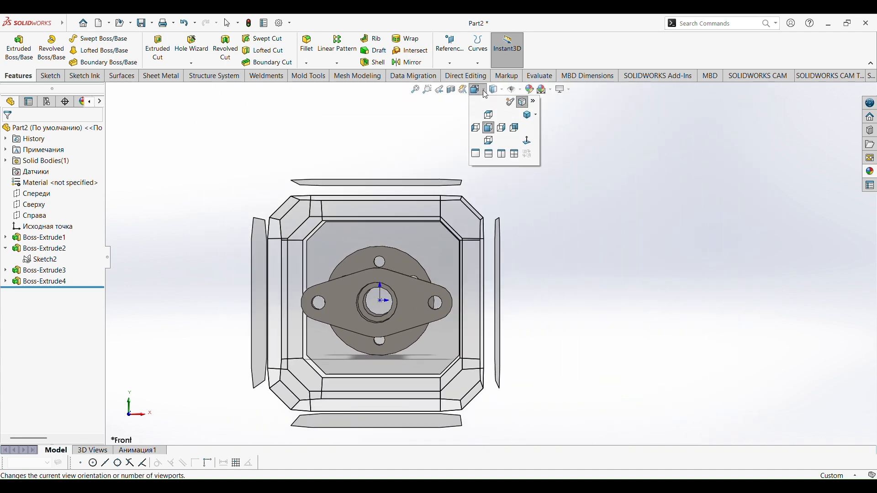
pyautogui.click(531, 117)
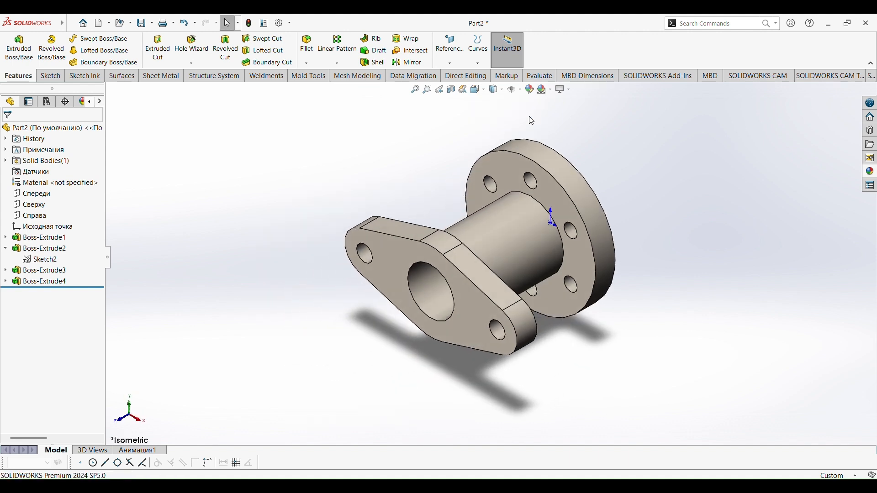
pyautogui.scroll(3, 553, 233)
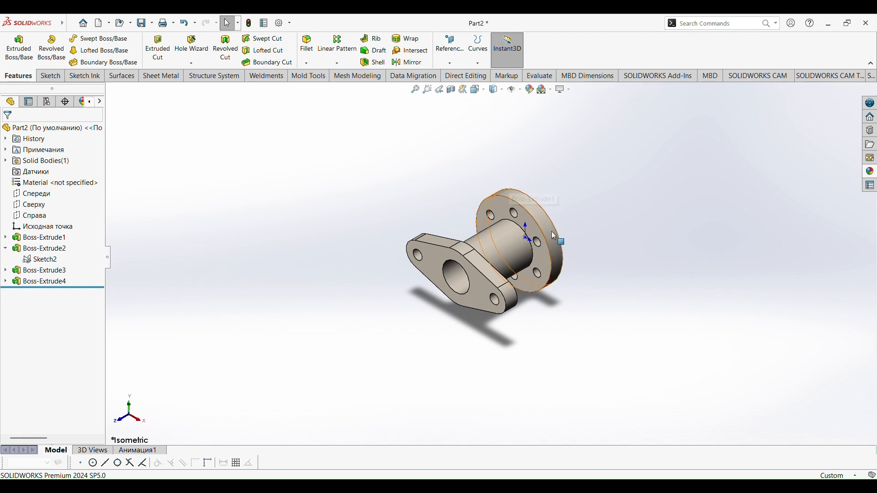
pyautogui.scroll(-3, 554, 235)
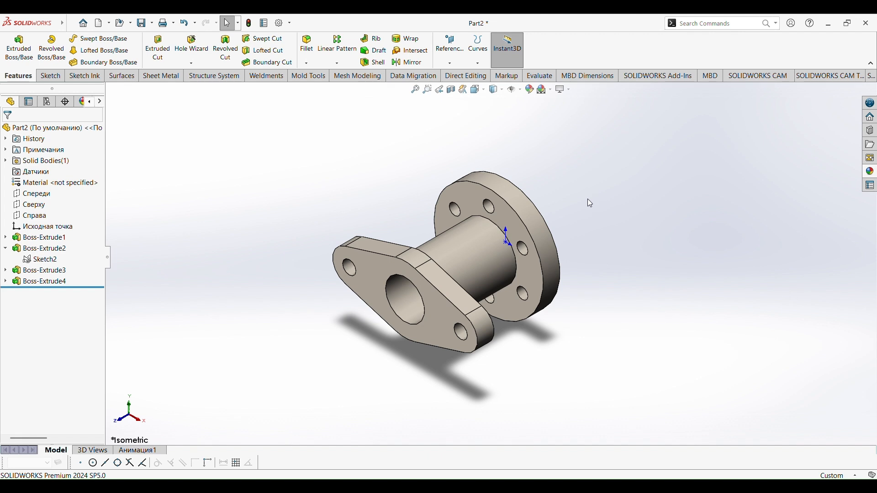
pyautogui.moveTo(611, 209); pyautogui.dragTo(518, 319, button='middle')
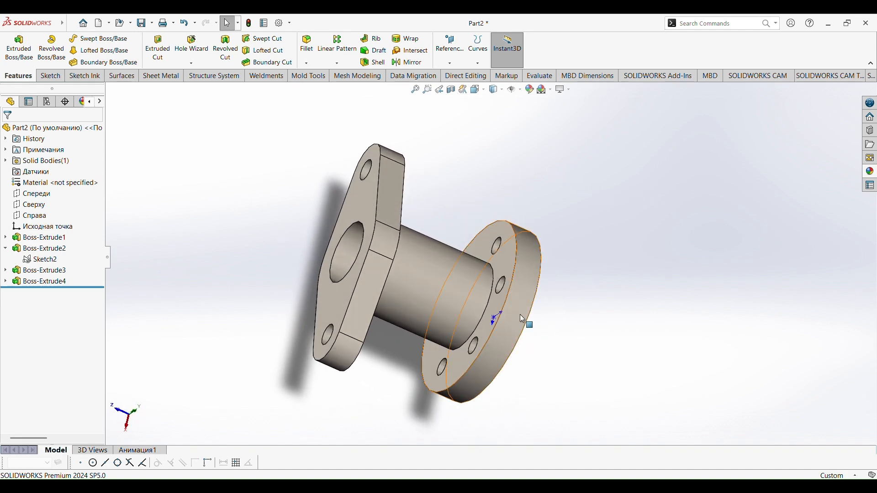